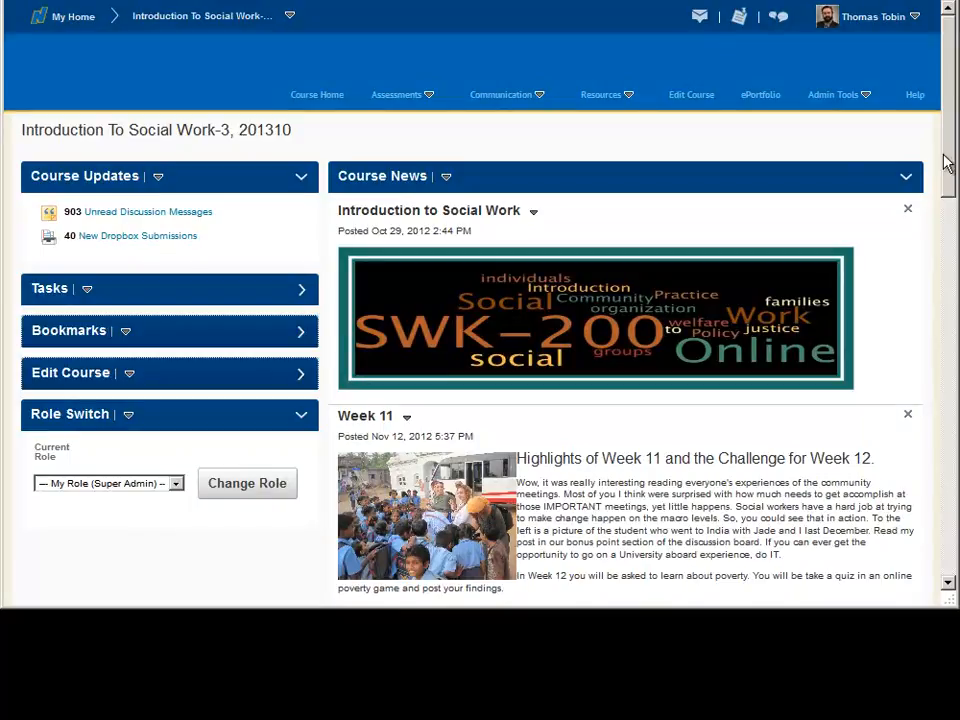
# Step: Create a new quiz in the course's quiz area and name it "Sample Unit 1 Quiz"
pyautogui.click(430, 94)
pyautogui.click(405, 155)
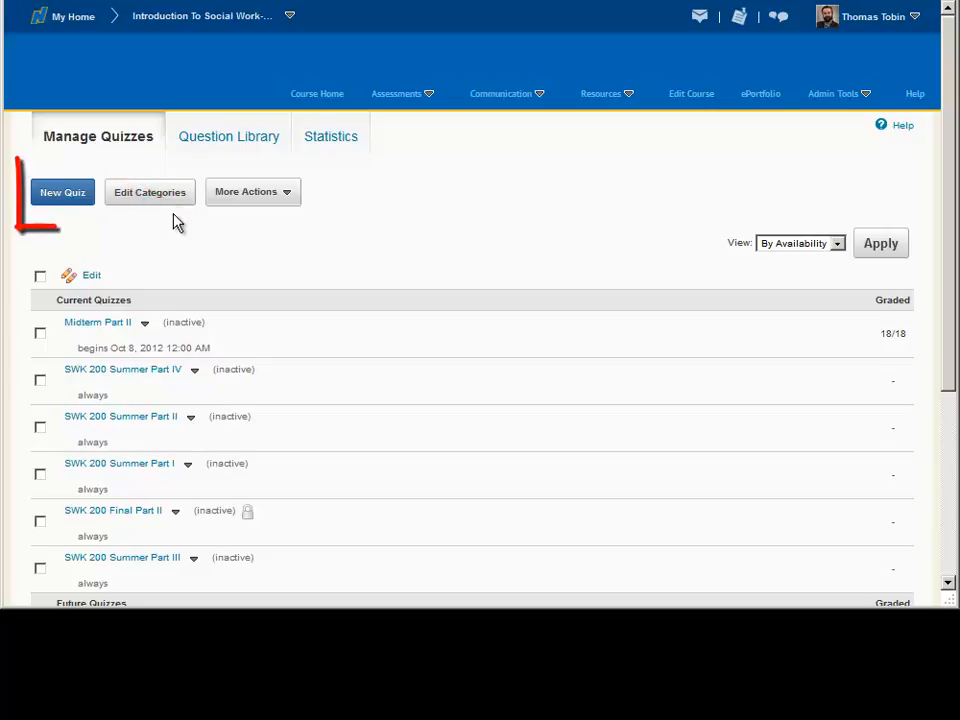
pyautogui.click(76, 196)
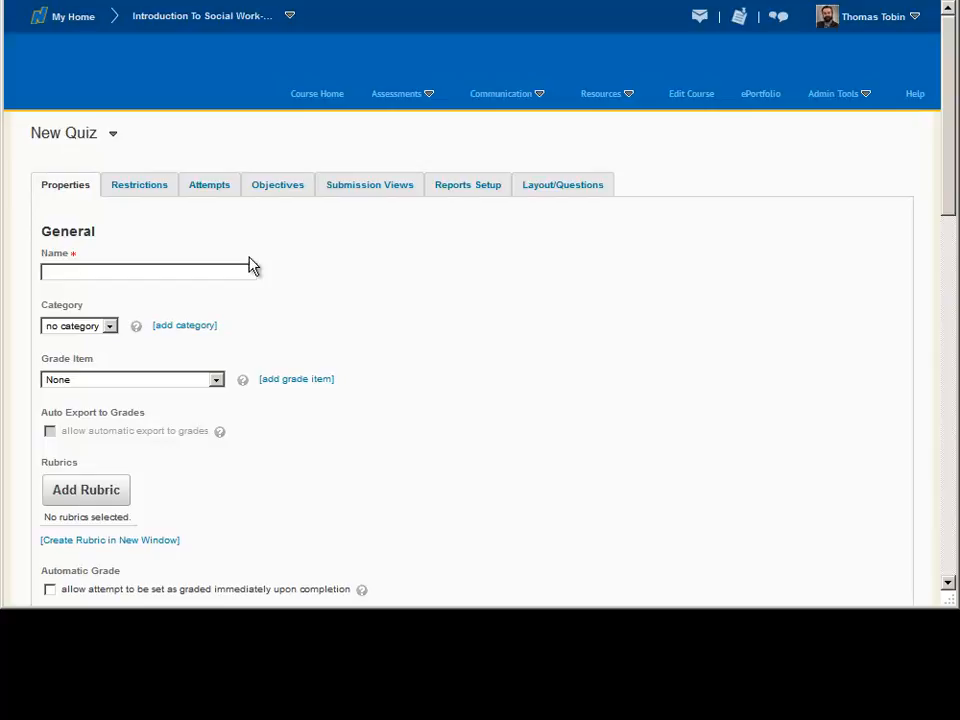
pyautogui.click(219, 272)
pyautogui.write('Sample Unit 1 Quiz')
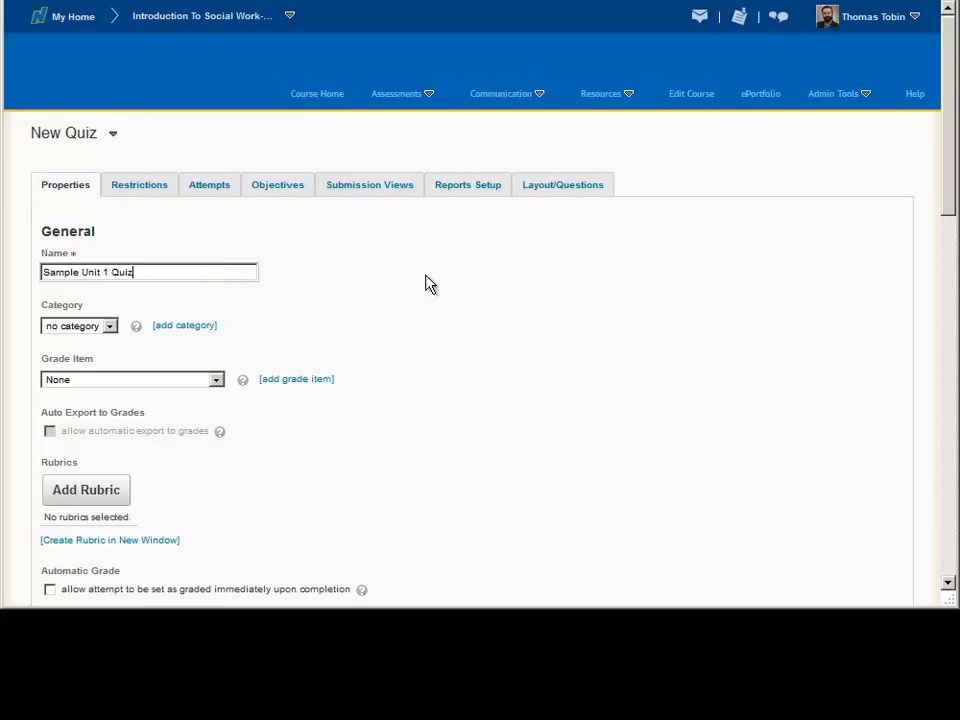
# Step: Keep the quiz without a category and link it to the grade item "Chapter 10 results"
pyautogui.click(110, 332)
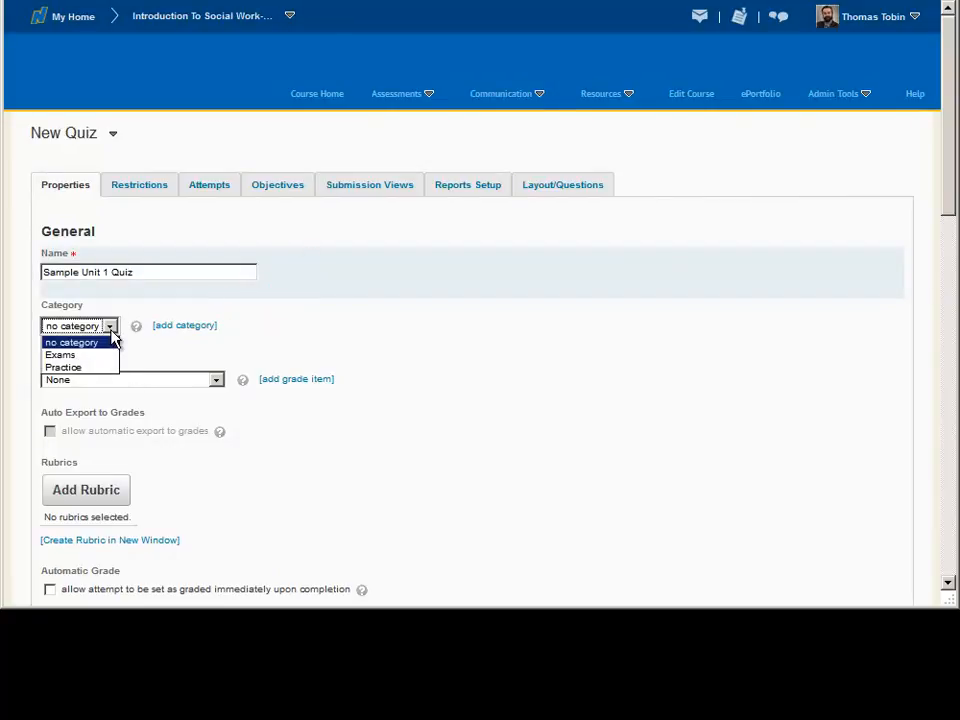
pyautogui.click(146, 344)
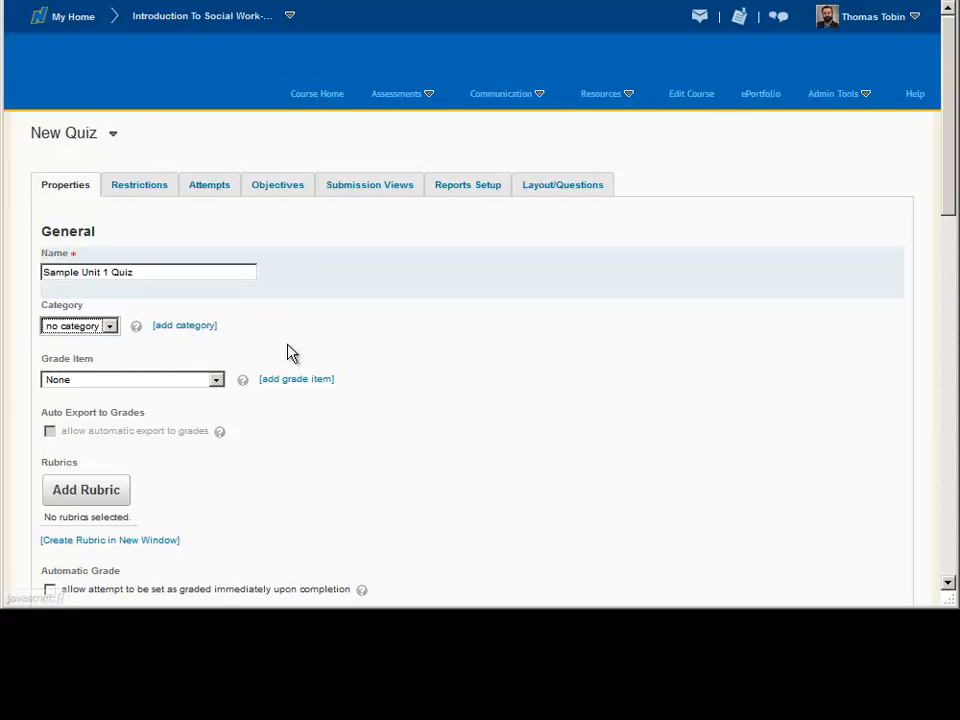
pyautogui.click(216, 381)
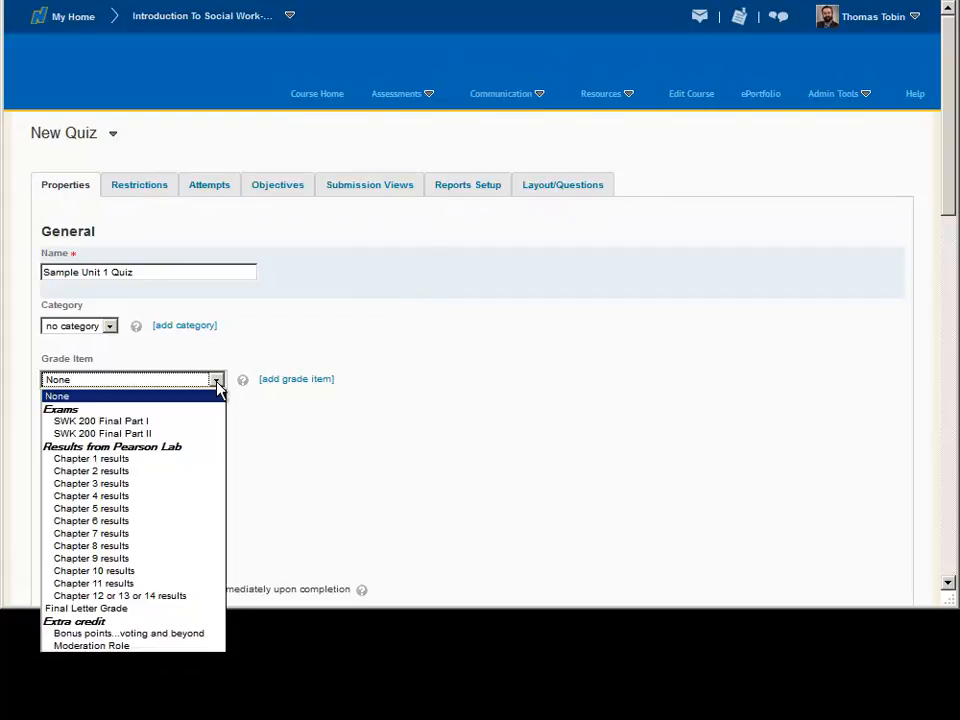
pyautogui.click(315, 418)
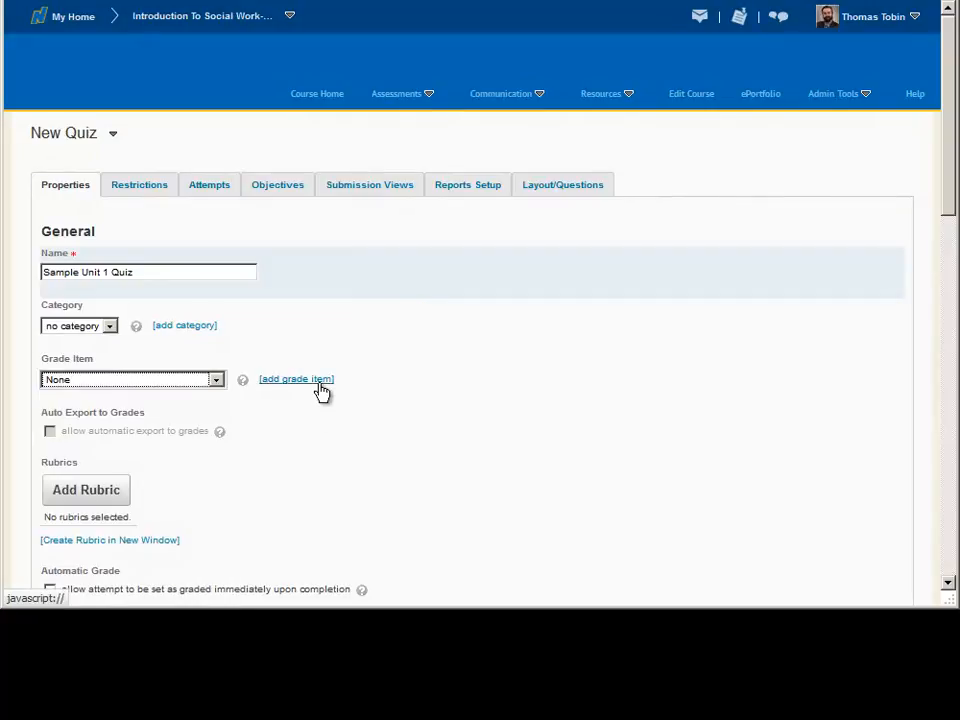
pyautogui.click(216, 381)
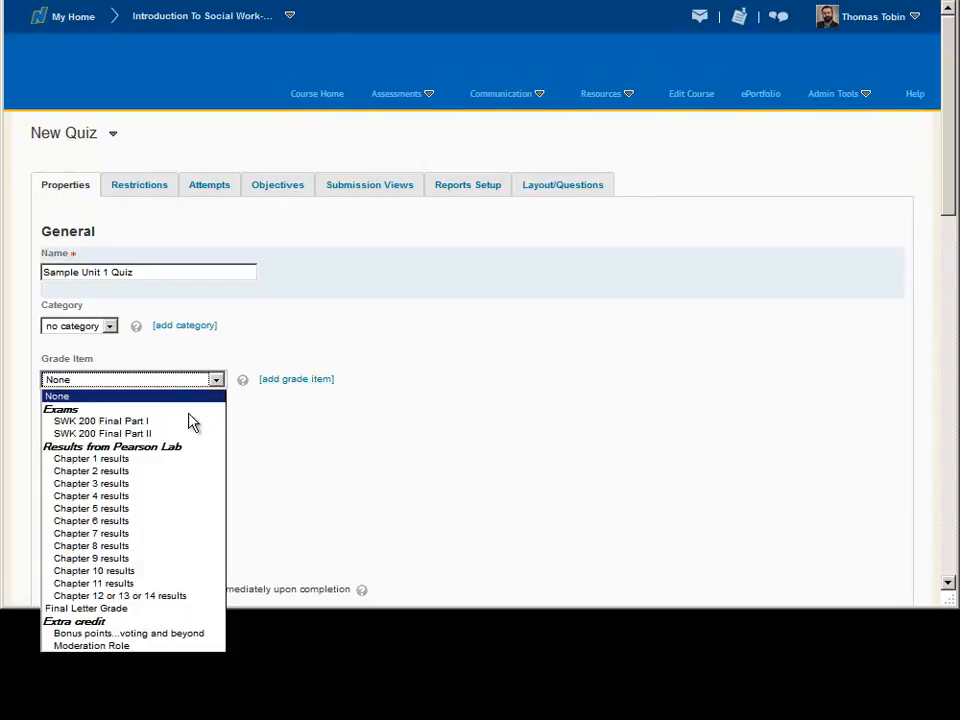
pyautogui.click(141, 571)
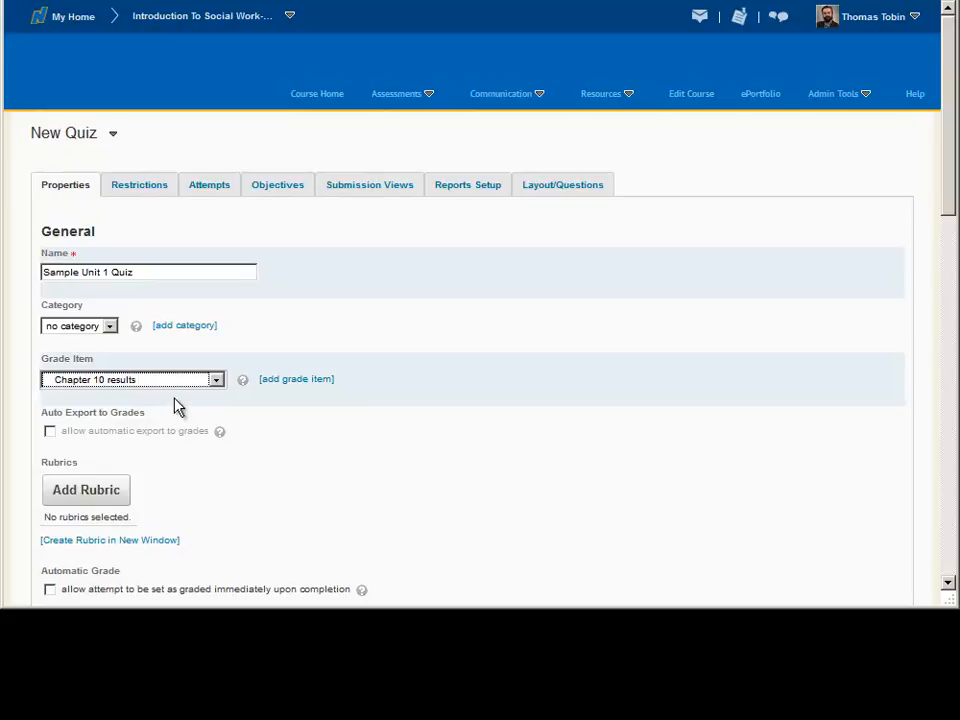
pyautogui.click(50, 432)
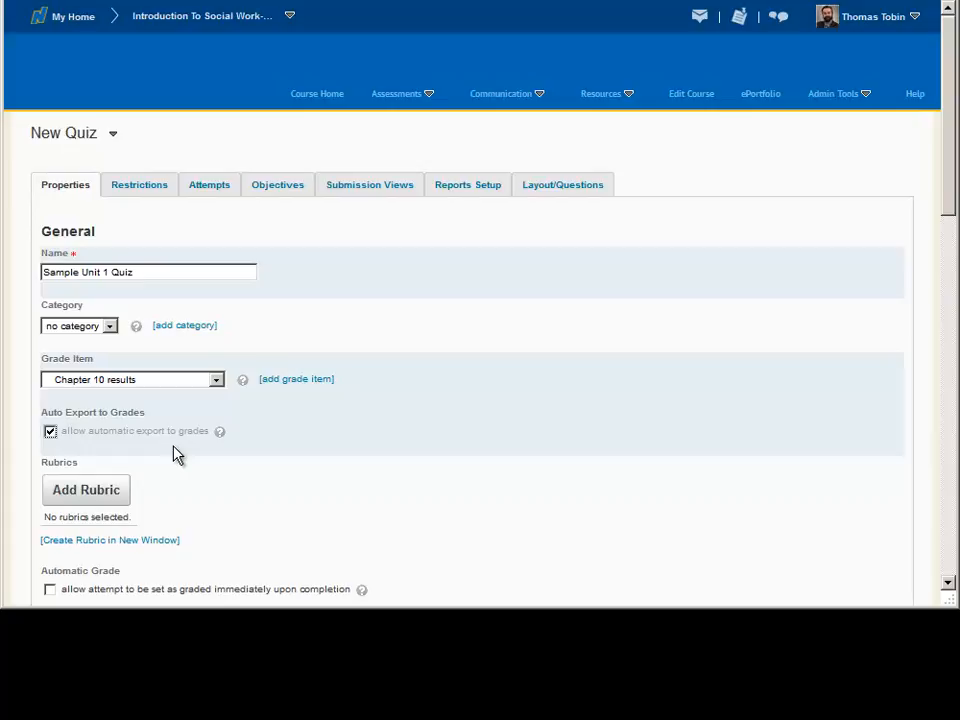
pyautogui.click(51, 432)
pyautogui.moveTo(949, 204); pyautogui.dragTo(950, 343)
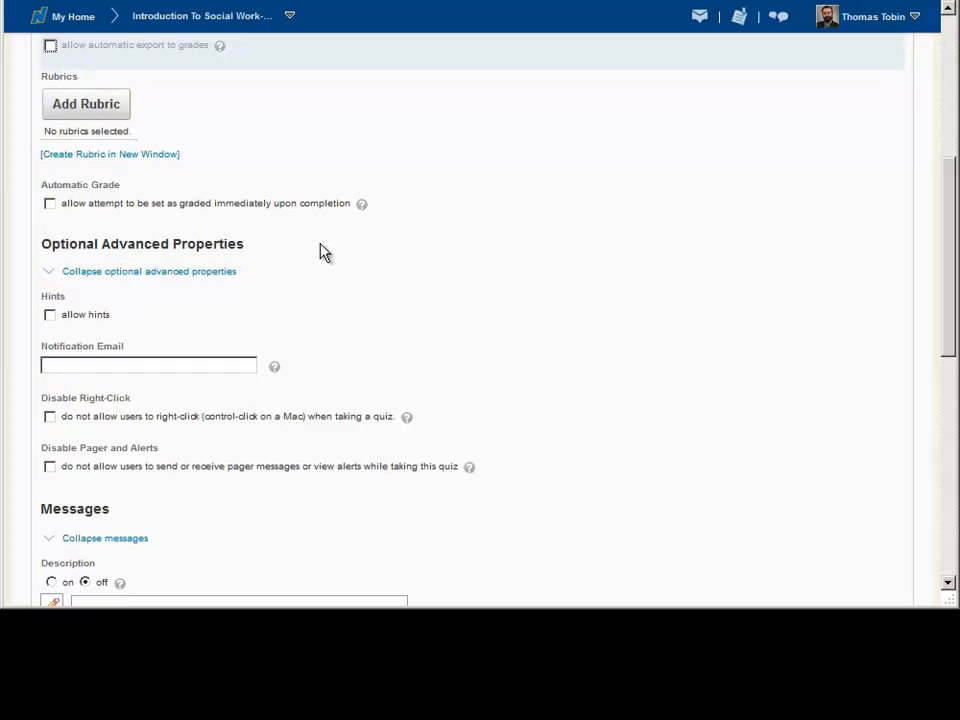
pyautogui.click(52, 317)
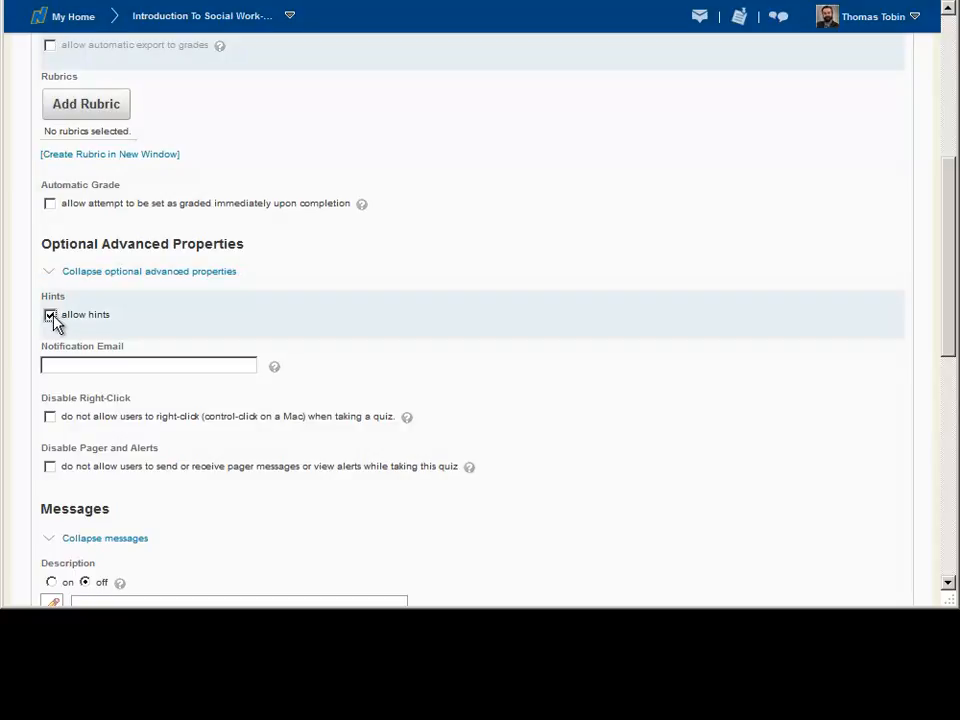
pyautogui.click(51, 317)
pyautogui.click(202, 366)
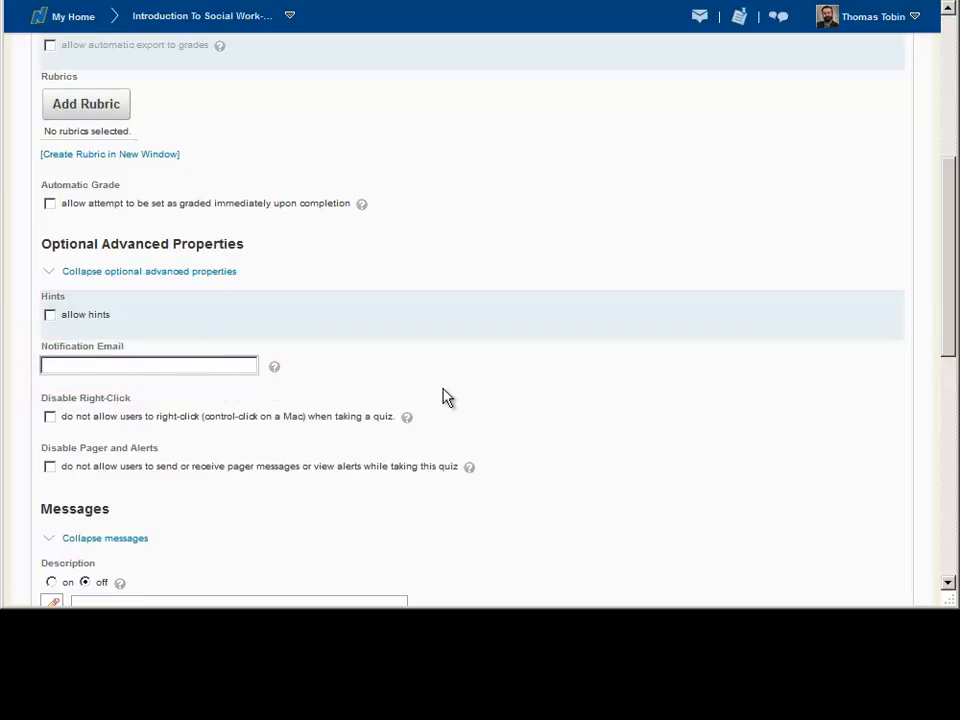
# Step: Disable right-clicking and block pager messages and alerts for users while they take the quiz
pyautogui.moveTo(951, 347); pyautogui.dragTo(949, 412)
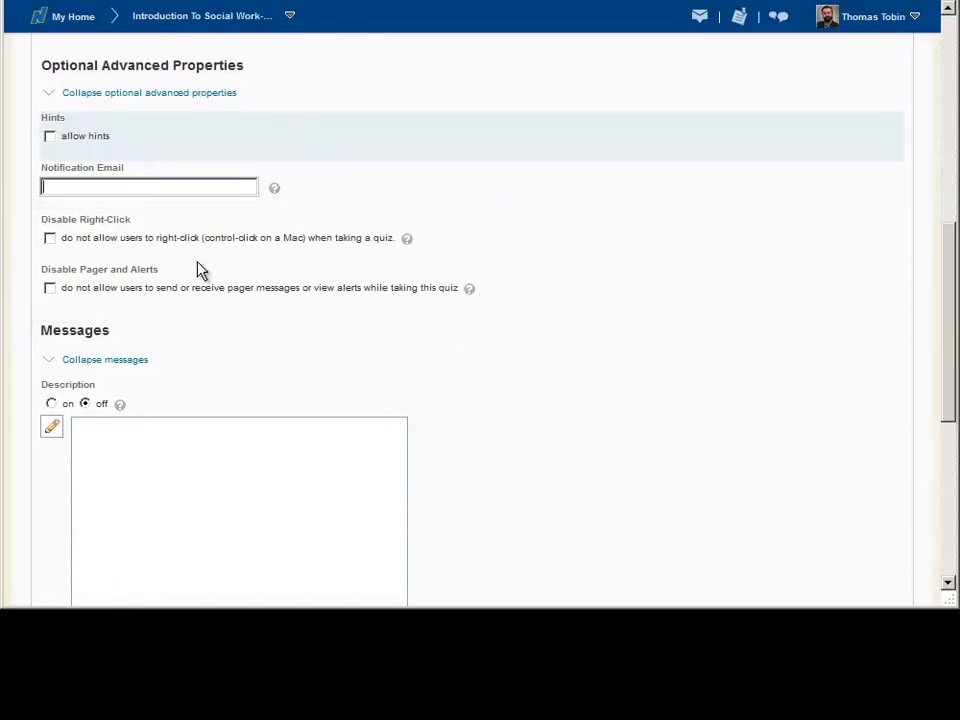
pyautogui.click(135, 238)
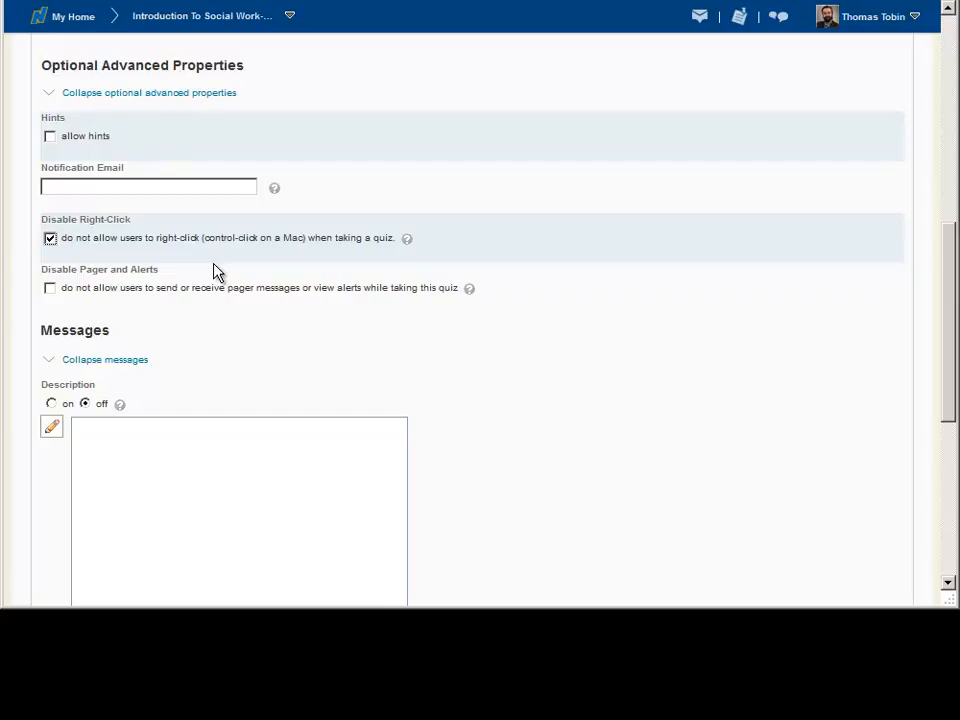
pyautogui.rightClick(518, 251)
pyautogui.click(482, 258)
pyautogui.click(50, 289)
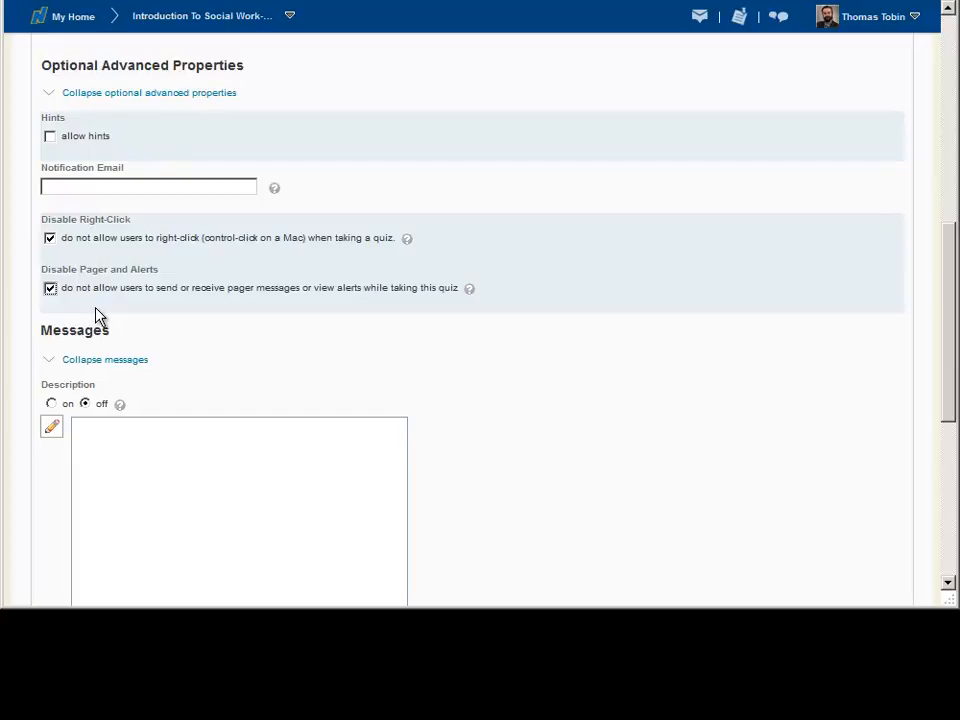
# Step: Open the text editors for the quiz's description and introduction messages
pyautogui.moveTo(953, 296); pyautogui.dragTo(953, 401)
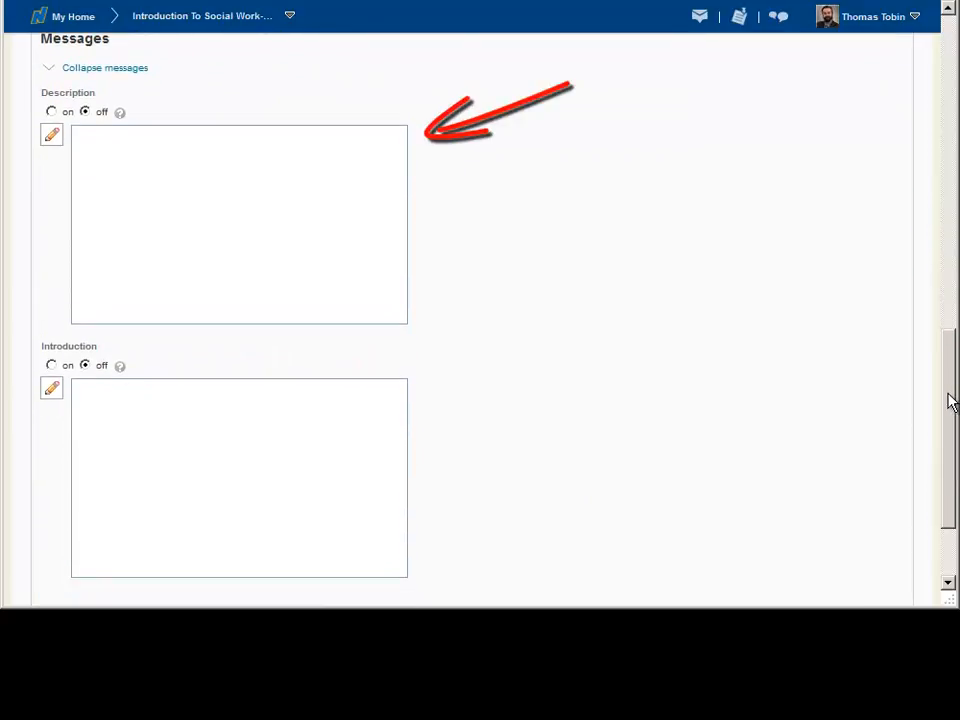
pyautogui.click(272, 283)
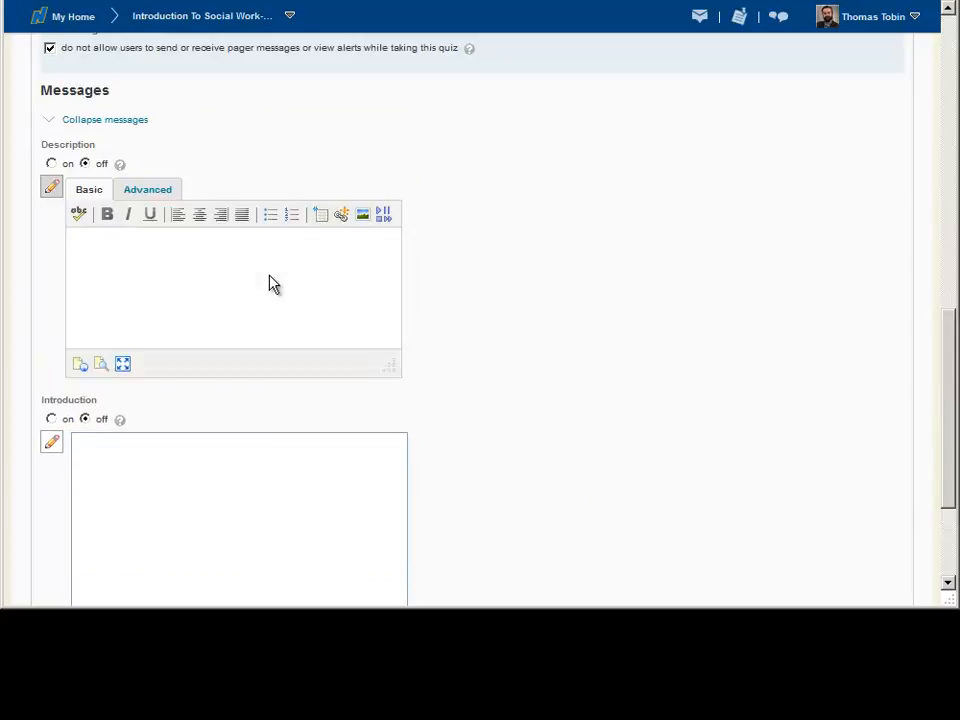
pyautogui.moveTo(950, 339); pyautogui.dragTo(952, 414)
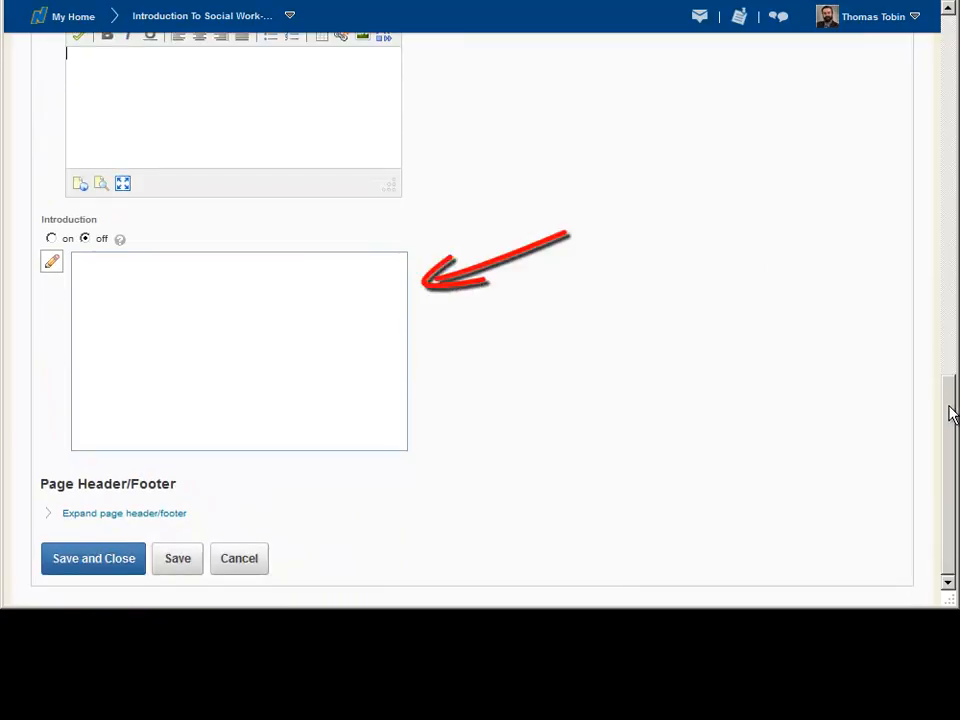
pyautogui.click(231, 377)
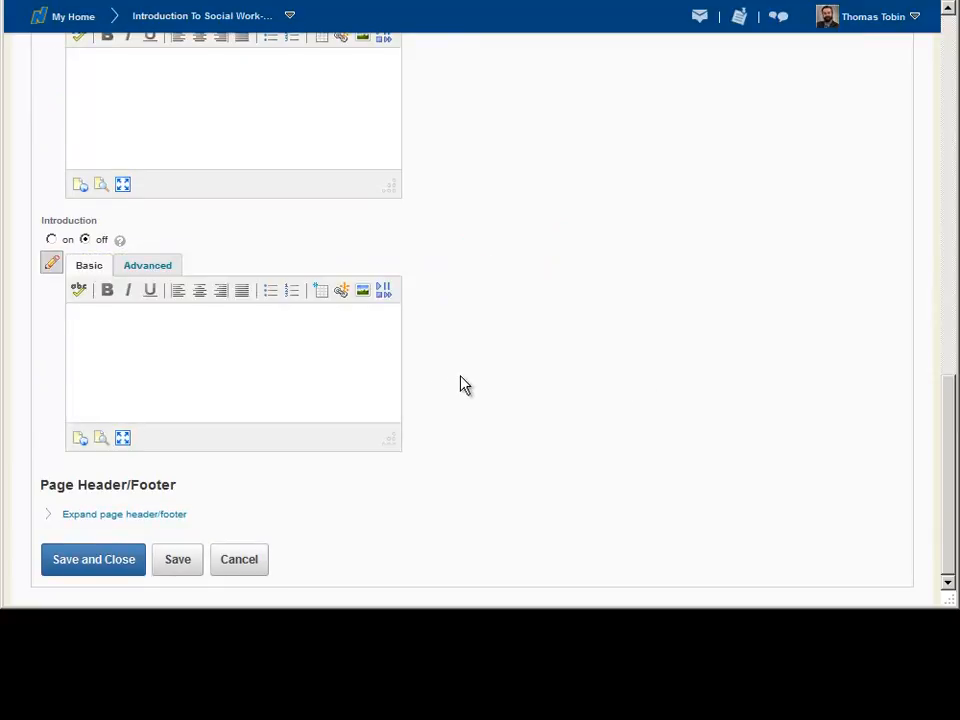
# Step: Review the quiz's restrictions, including availability status, dates, advanced restrictions, timing and special access
pyautogui.moveTo(953, 514); pyautogui.dragTo(957, 140)
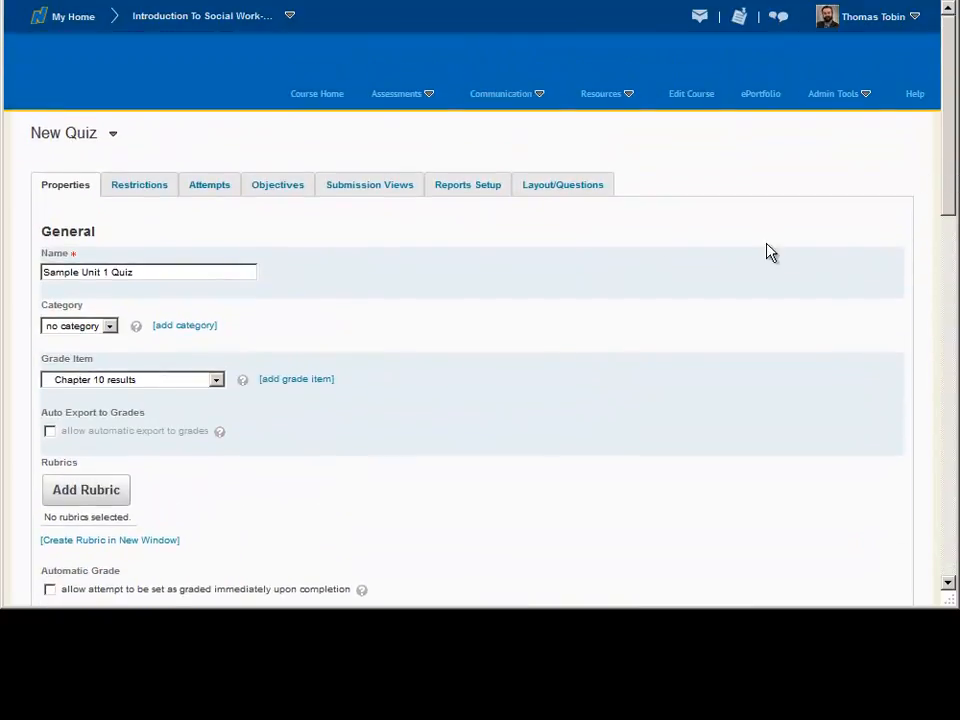
pyautogui.click(140, 189)
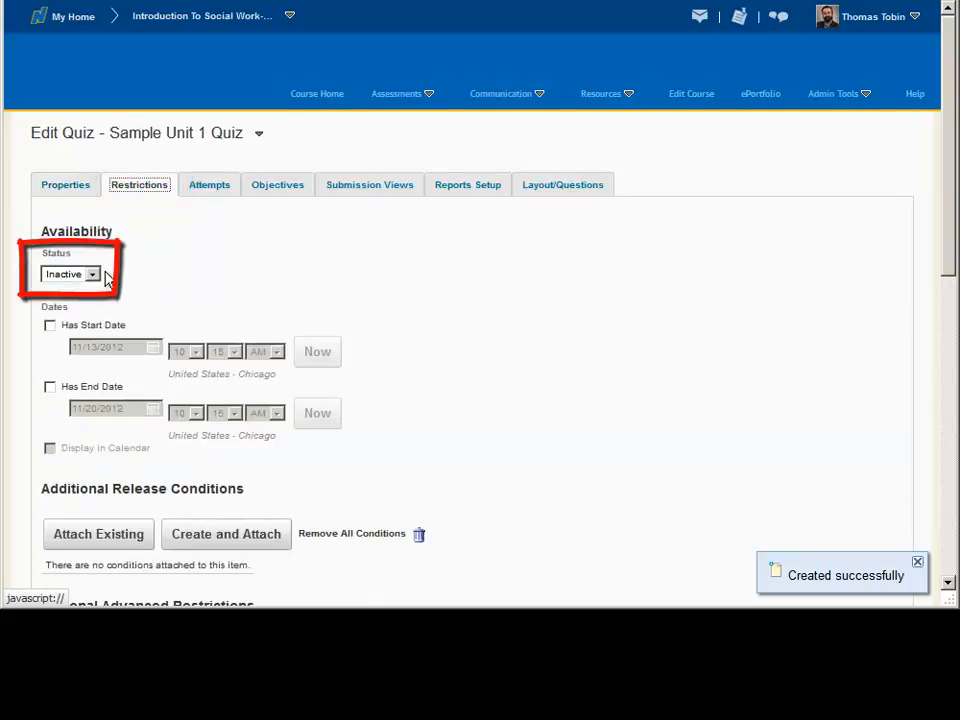
pyautogui.click(93, 276)
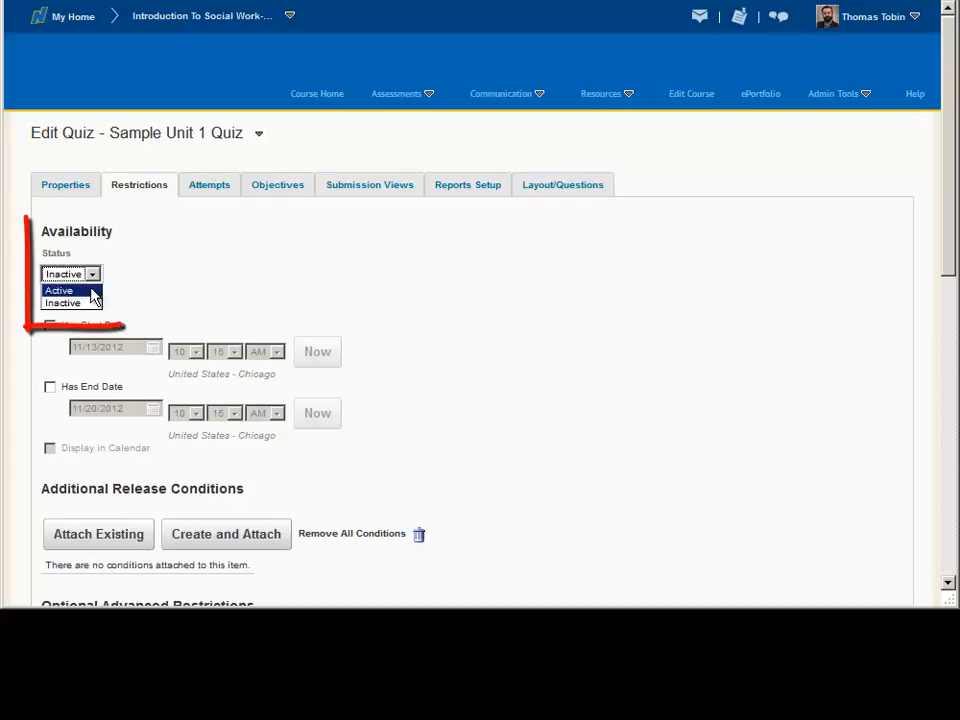
pyautogui.click(170, 280)
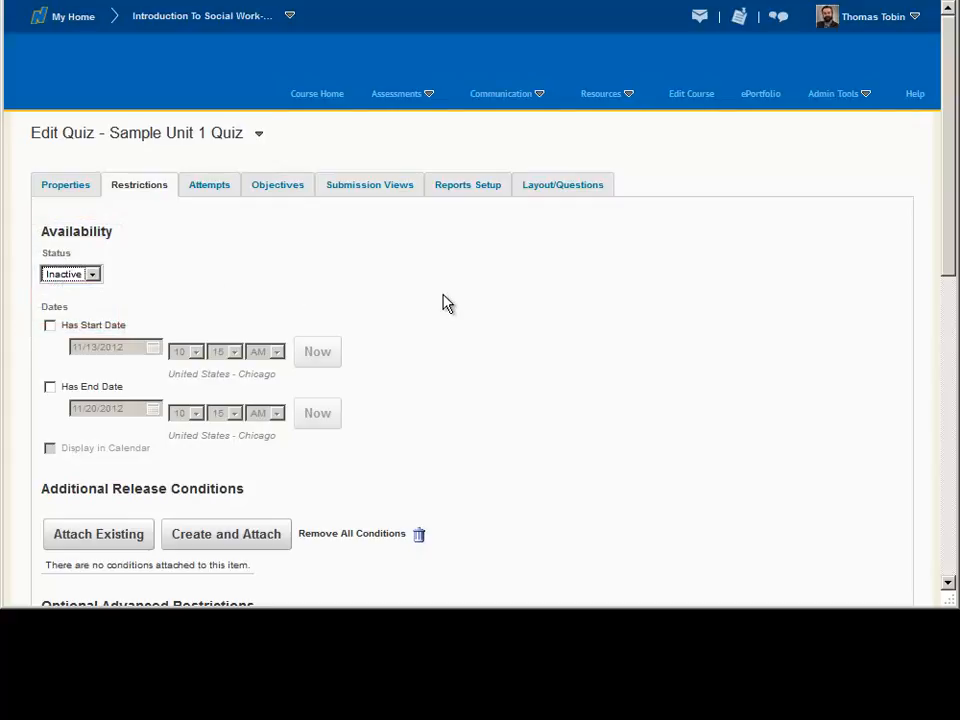
pyautogui.moveTo(949, 251); pyautogui.dragTo(940, 508)
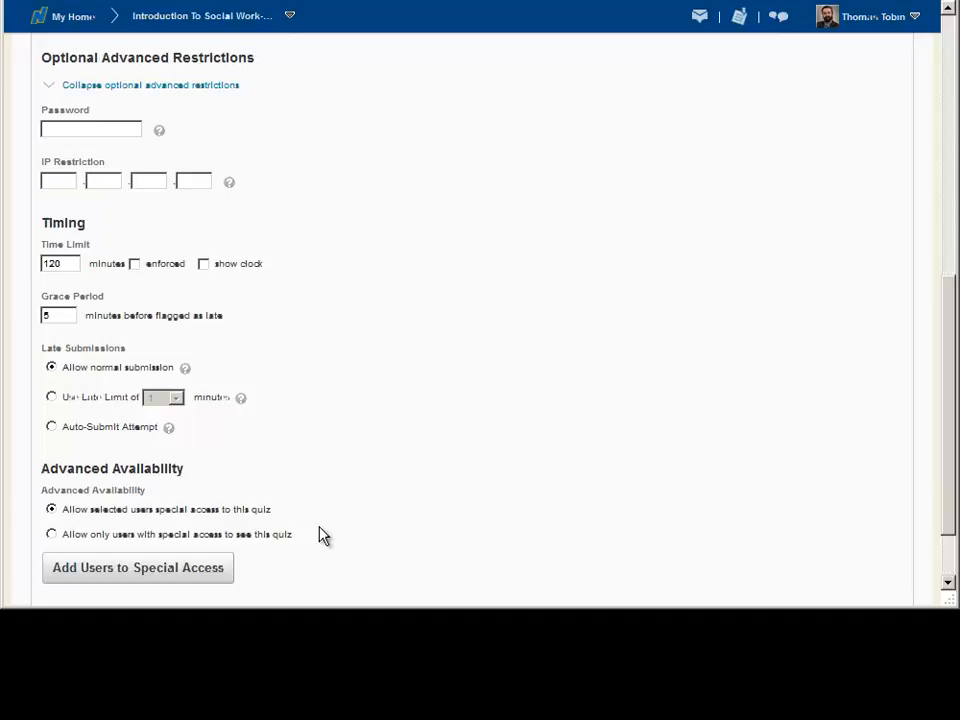
pyautogui.moveTo(953, 523); pyautogui.dragTo(953, 255)
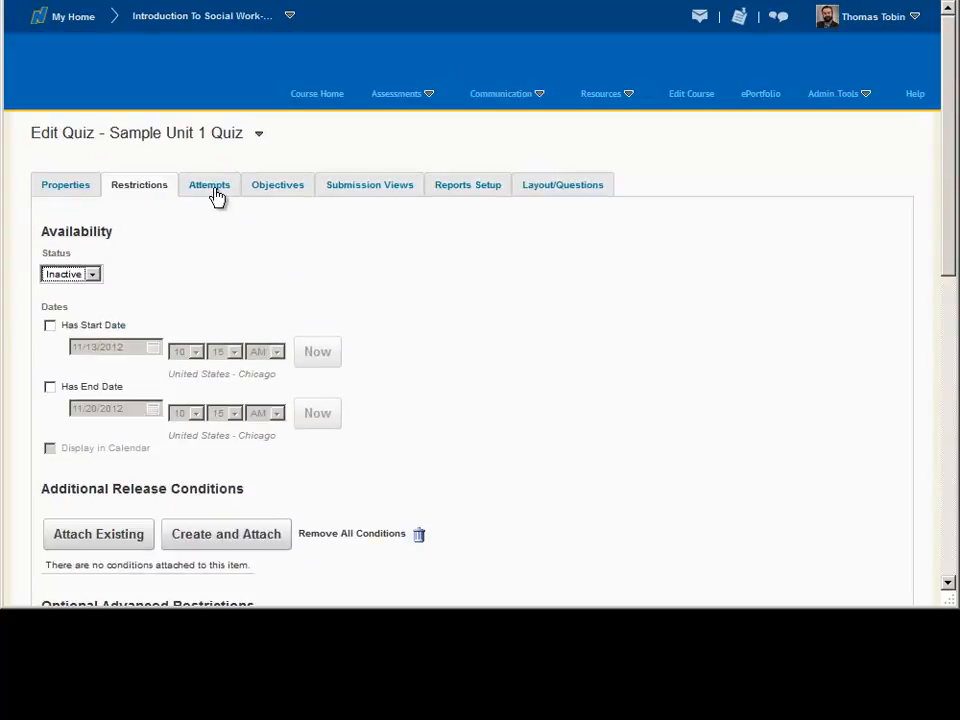
# Step: Set the quiz's allowed attempts to 3 and keep the overall grade calculation on Highest Attempt
pyautogui.click(215, 190)
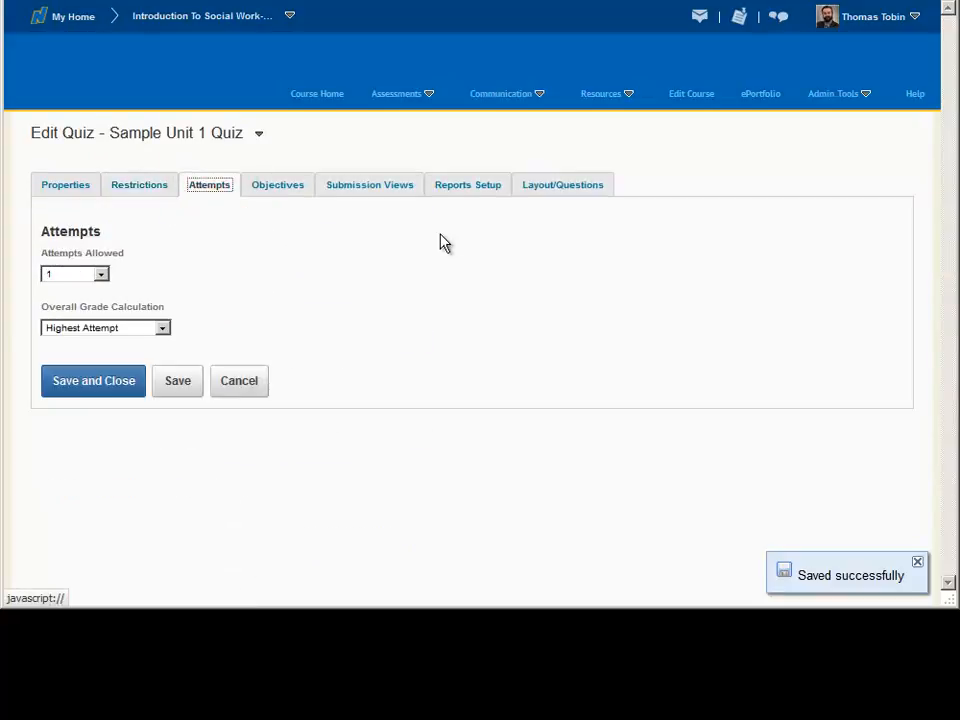
pyautogui.click(102, 279)
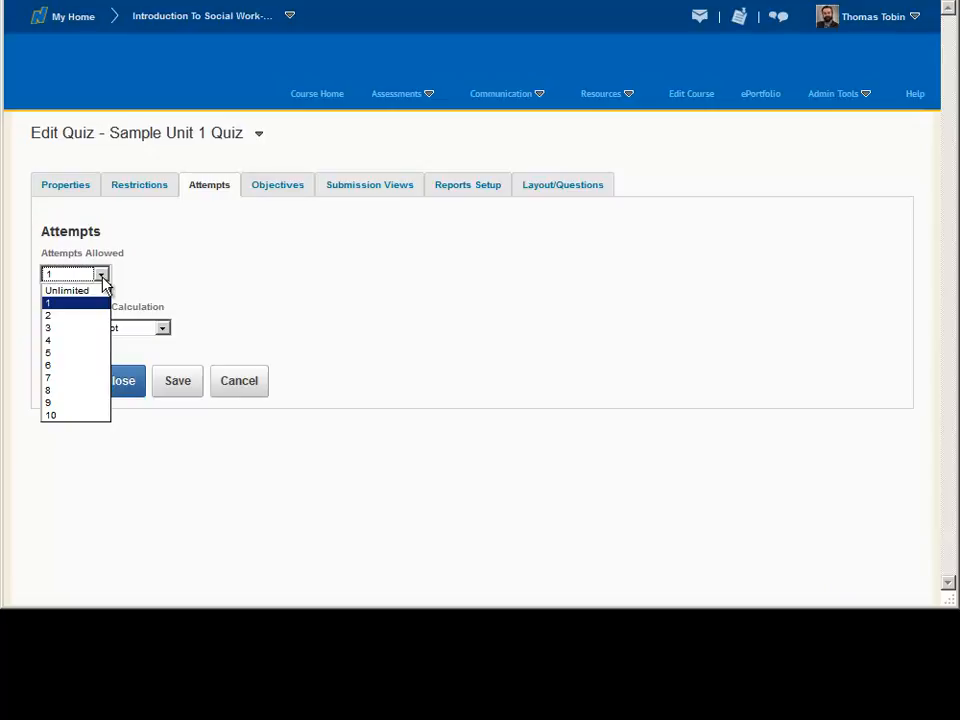
pyautogui.click(77, 328)
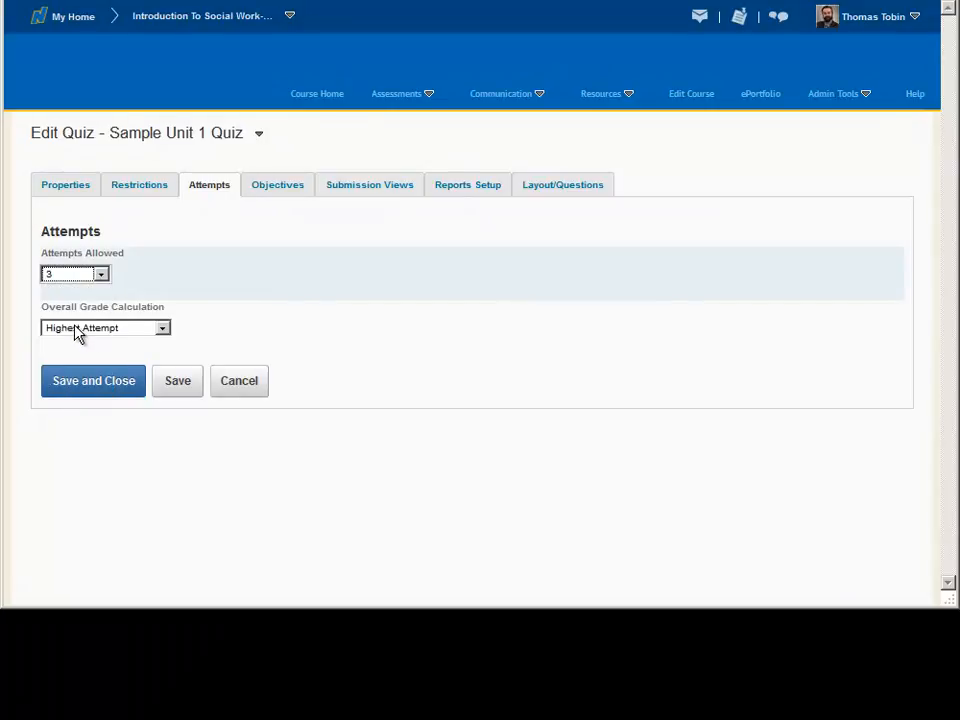
pyautogui.click(162, 328)
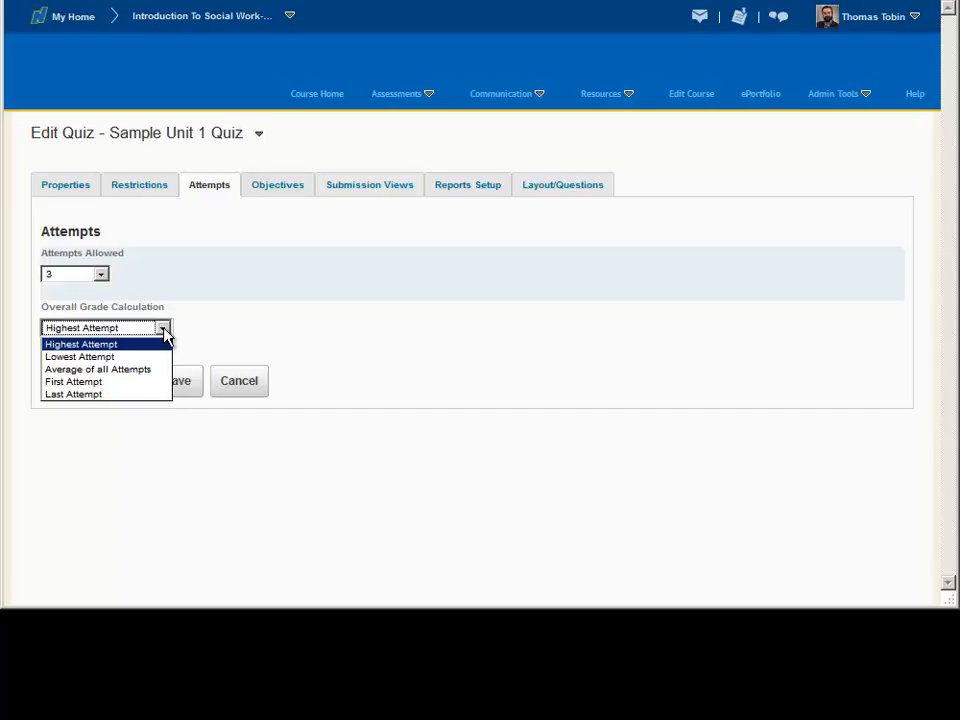
pyautogui.click(163, 328)
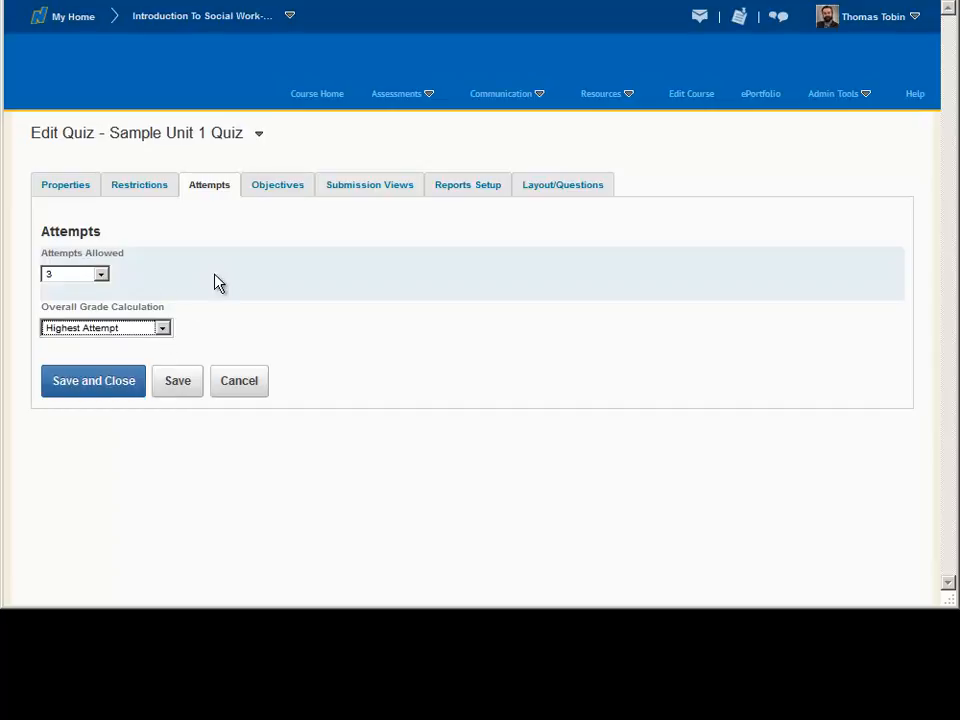
# Step: Add an additional submission view named "Sample submission view for Quiz 1"
pyautogui.click(401, 194)
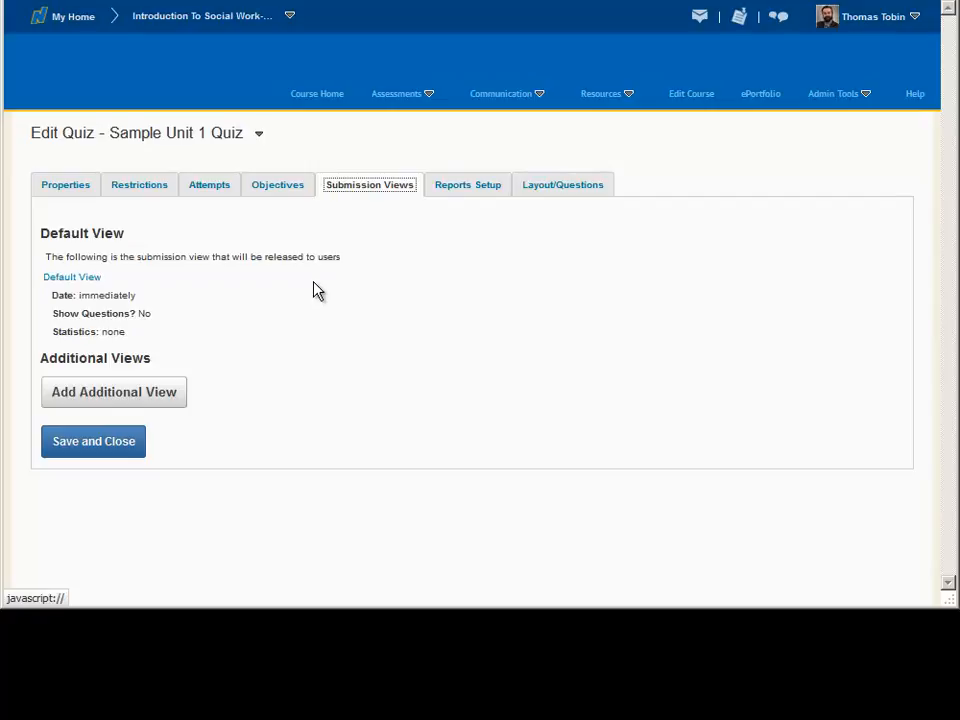
pyautogui.click(160, 400)
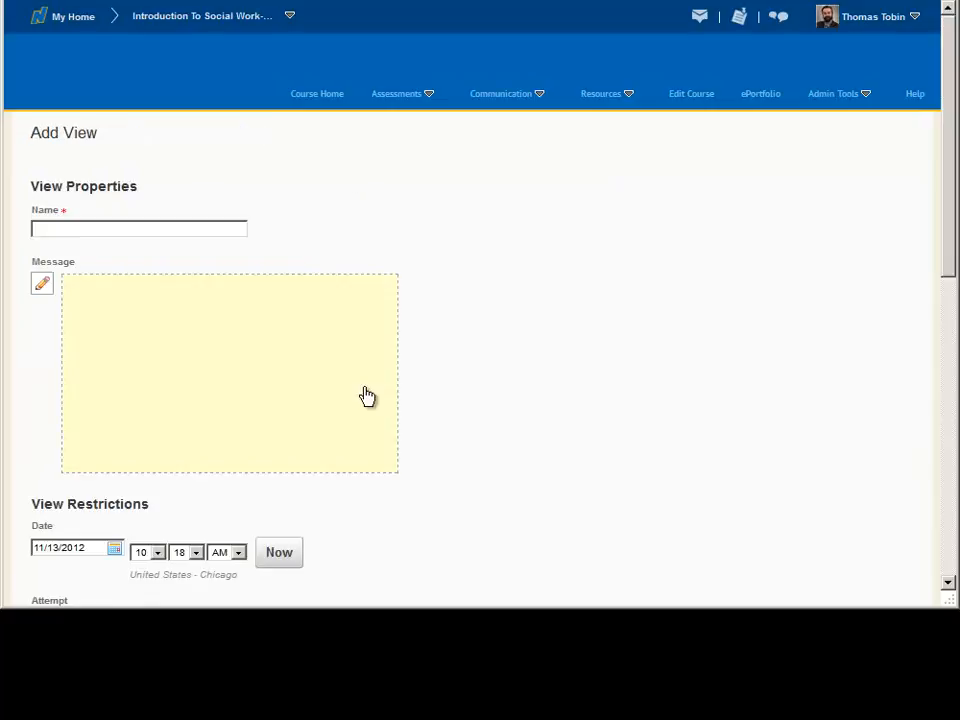
pyautogui.write('Sample submission view for Quiz 1')
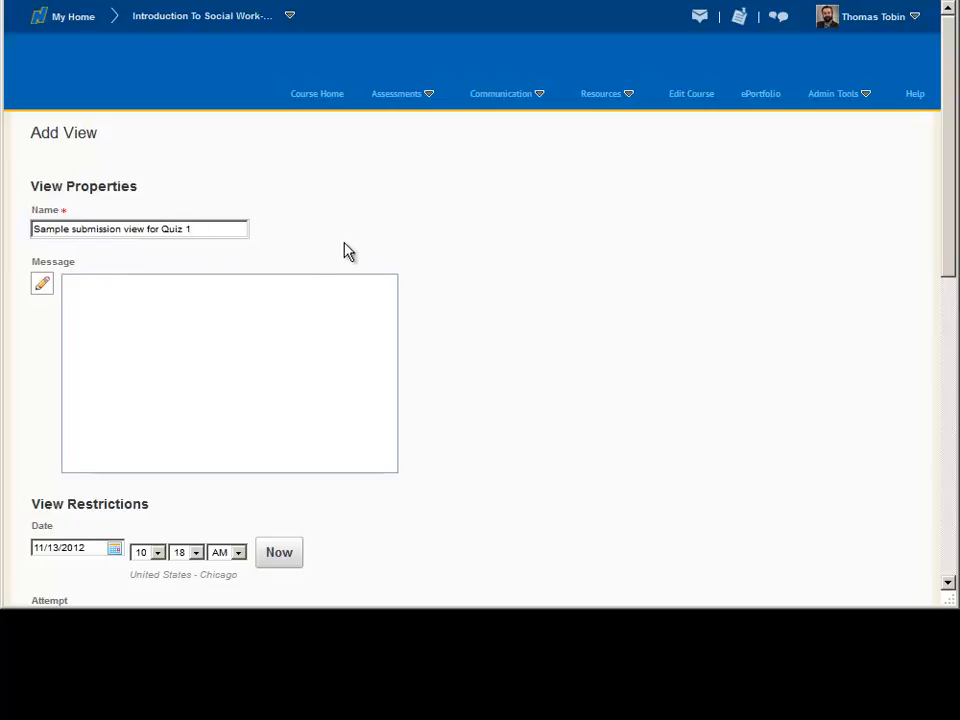
# Step: Restrict the submission view to attempt 2 with a maximum score of 65%, leaving the minimum score blank
pyautogui.moveTo(949, 253); pyautogui.dragTo(951, 465)
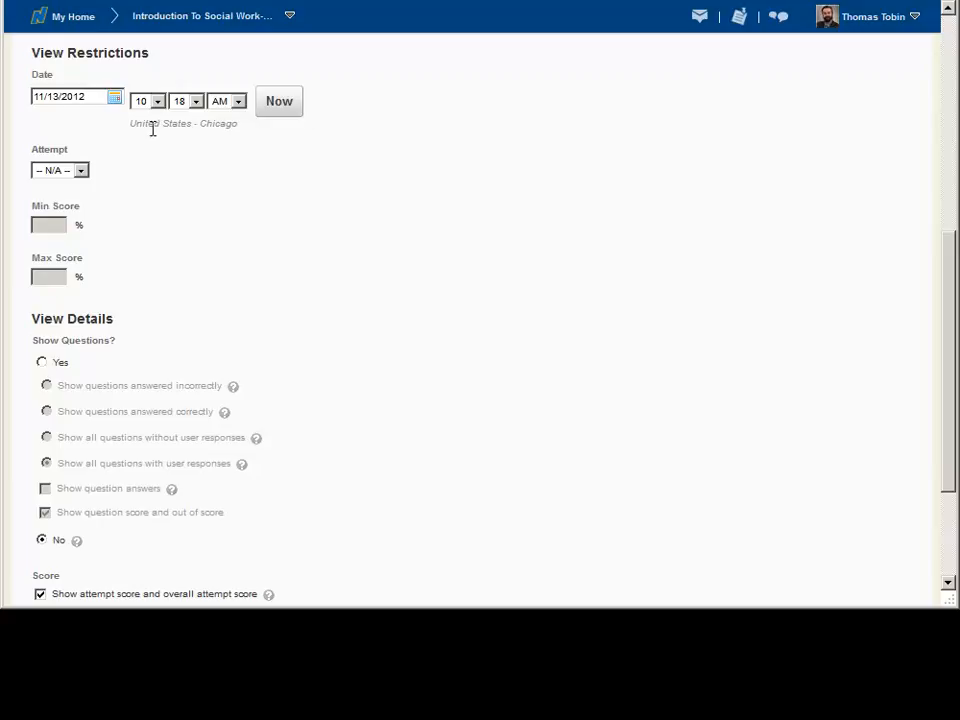
pyautogui.click(81, 171)
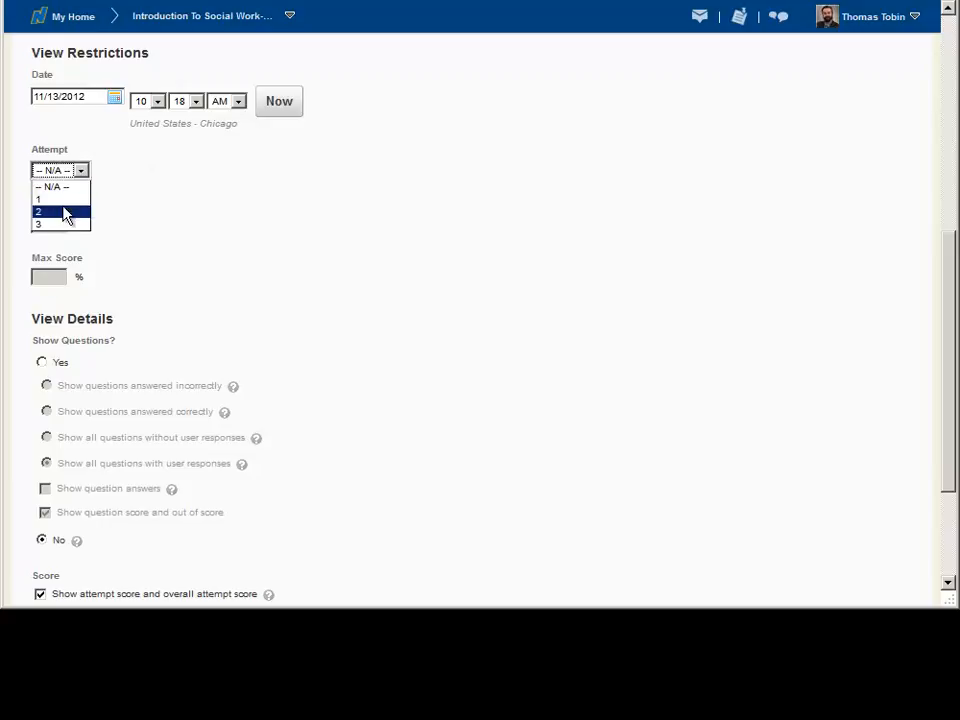
pyautogui.click(63, 211)
pyautogui.click(48, 226)
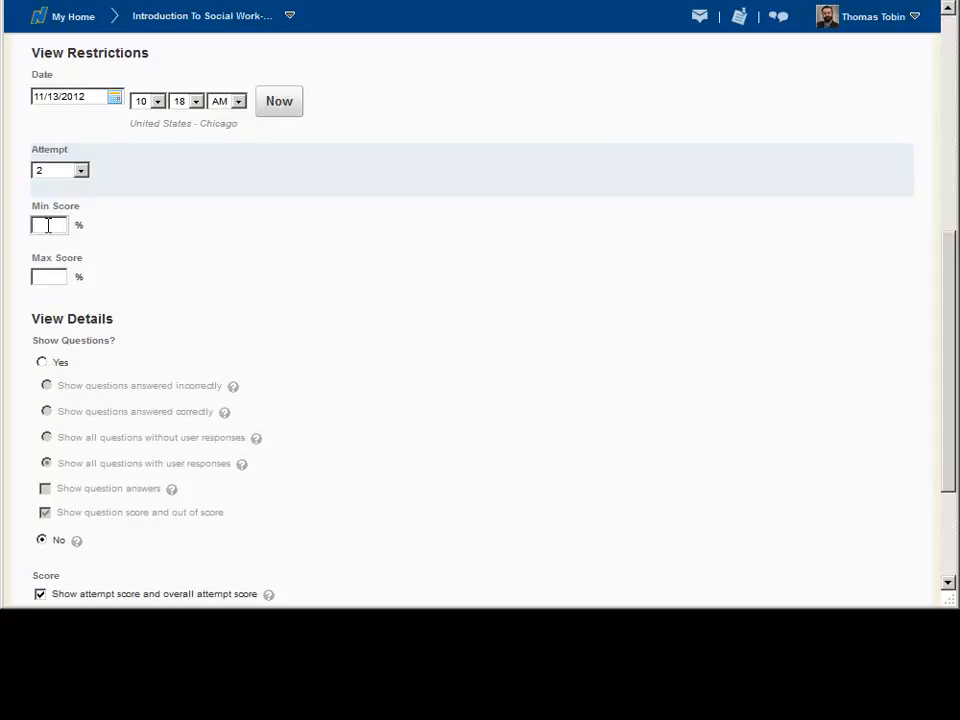
pyautogui.click(47, 275)
pyautogui.write('65')
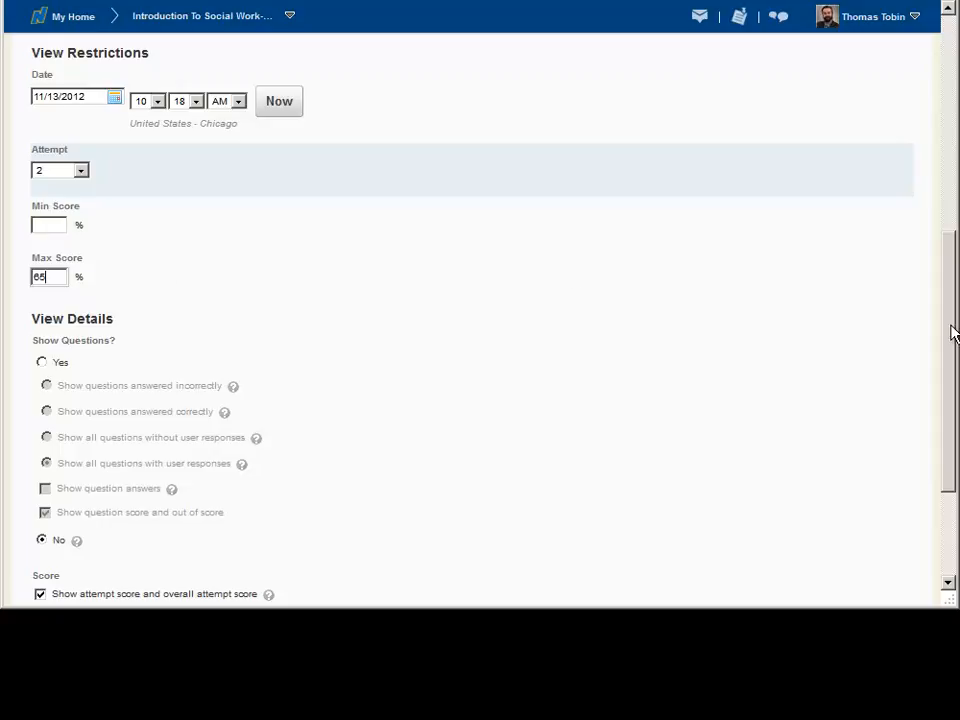
# Step: Set the view to show all questions with user responses, without question answers or question score and out of score
pyautogui.moveTo(951, 332); pyautogui.dragTo(953, 435)
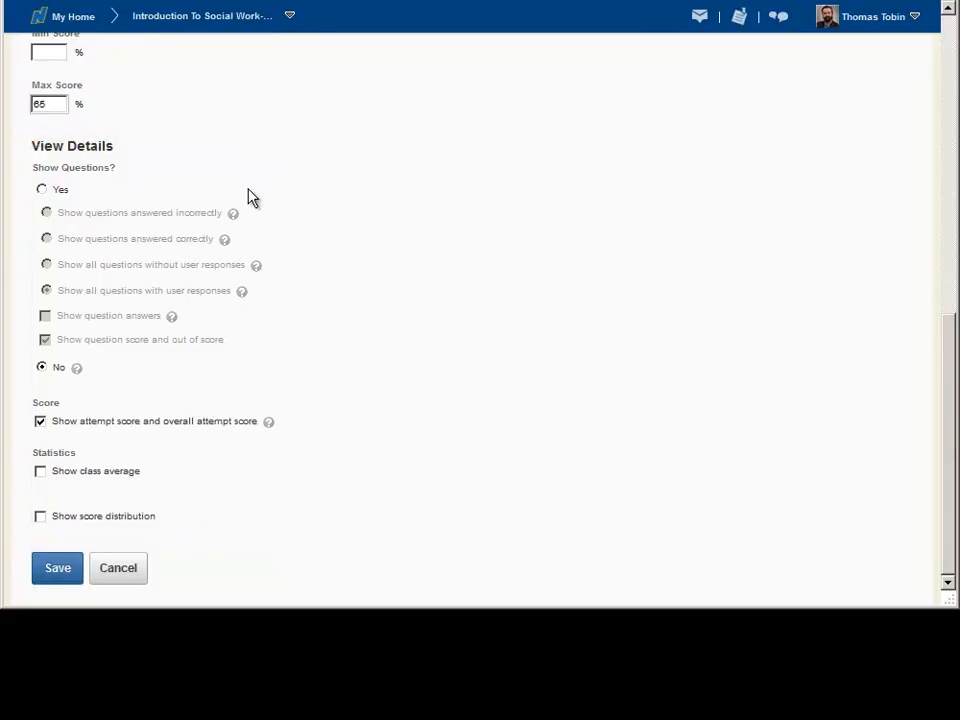
pyautogui.click(43, 190)
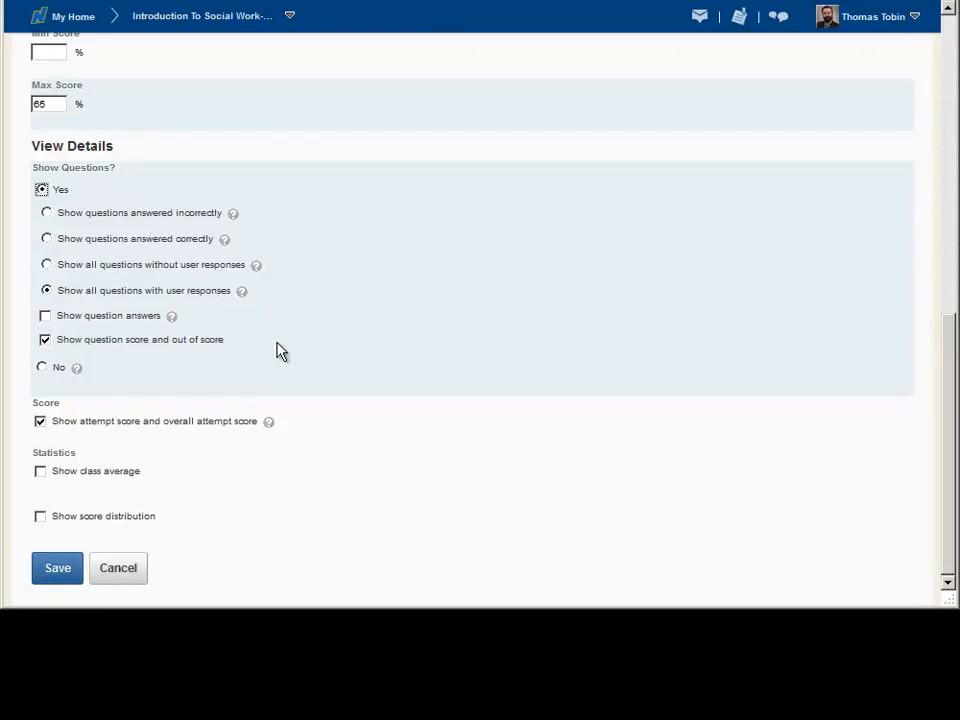
pyautogui.click(45, 317)
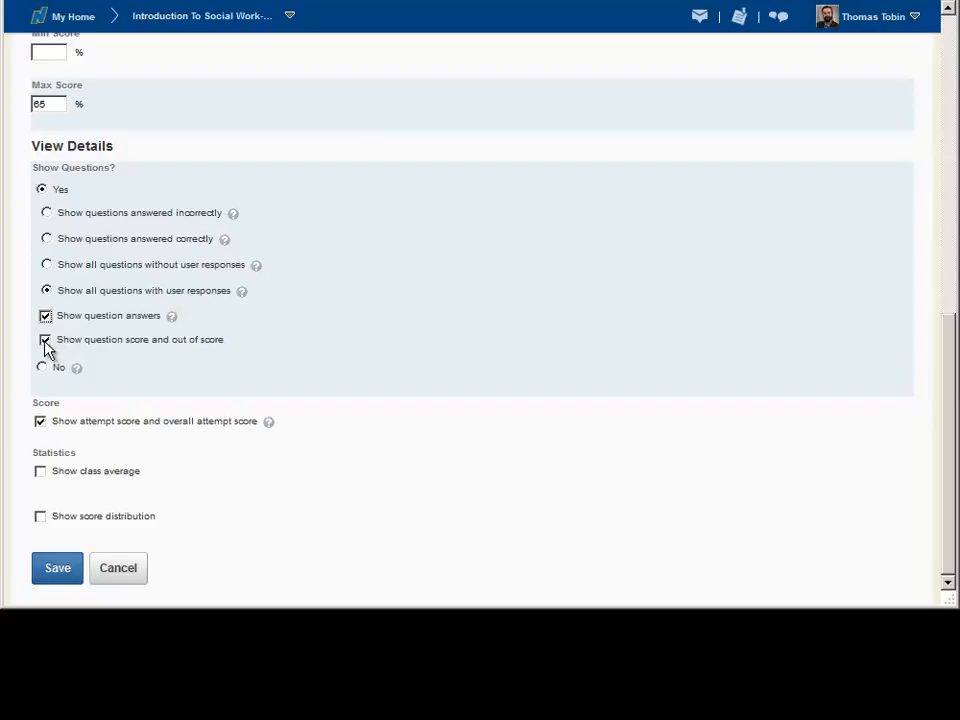
pyautogui.click(45, 317)
pyautogui.click(45, 340)
pyautogui.click(40, 471)
pyautogui.click(41, 517)
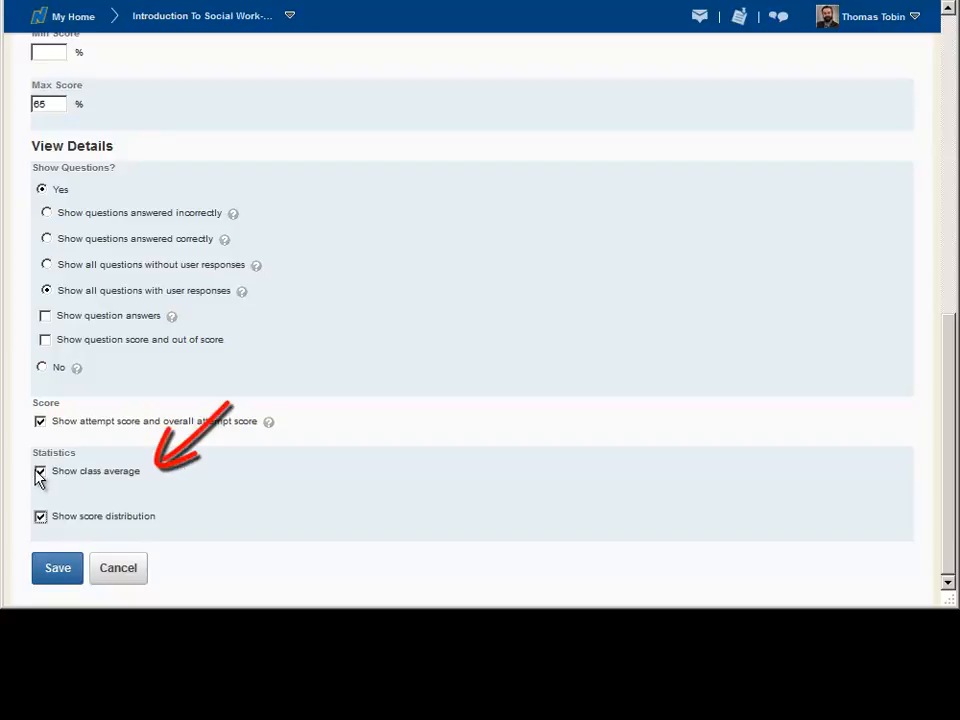
pyautogui.click(39, 476)
pyautogui.click(41, 517)
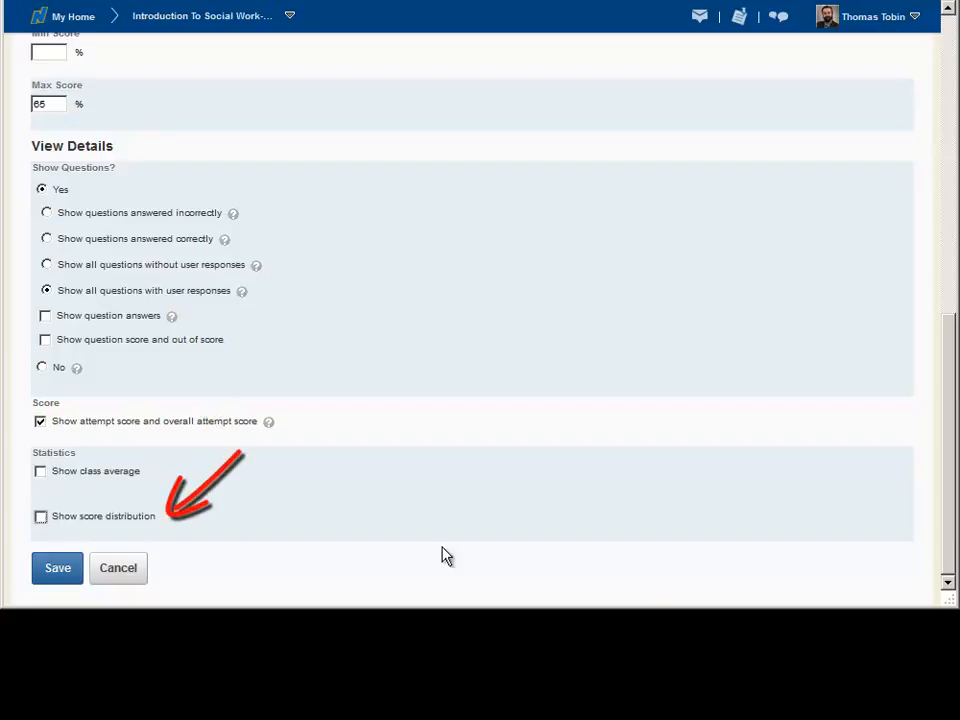
# Step: Save the submission view and open the quiz's question editor for adding questions
pyautogui.click(57, 568)
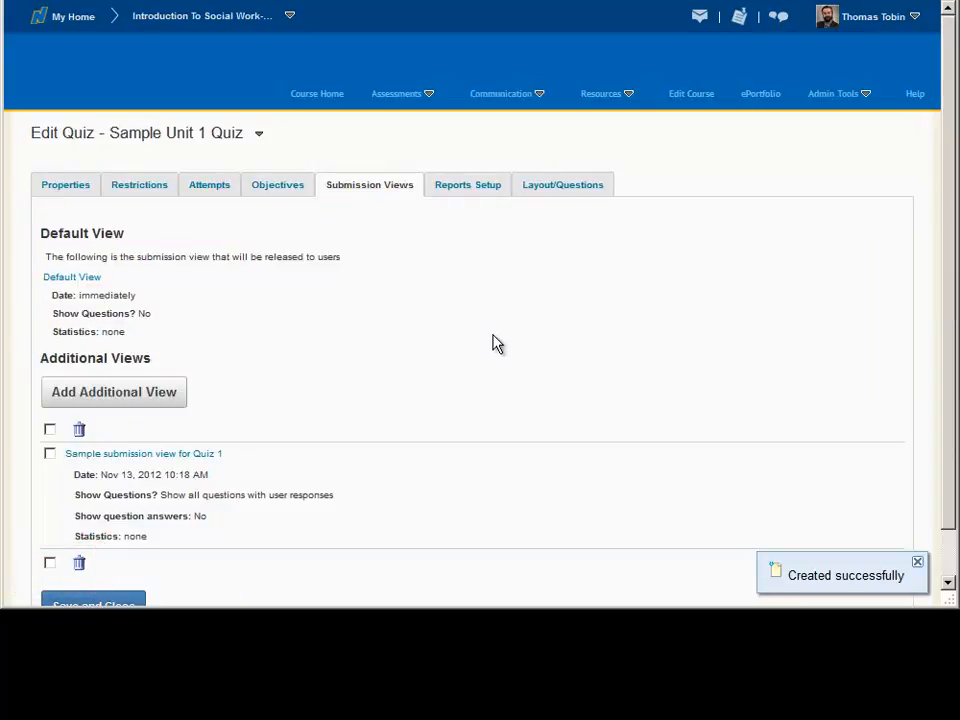
pyautogui.click(585, 192)
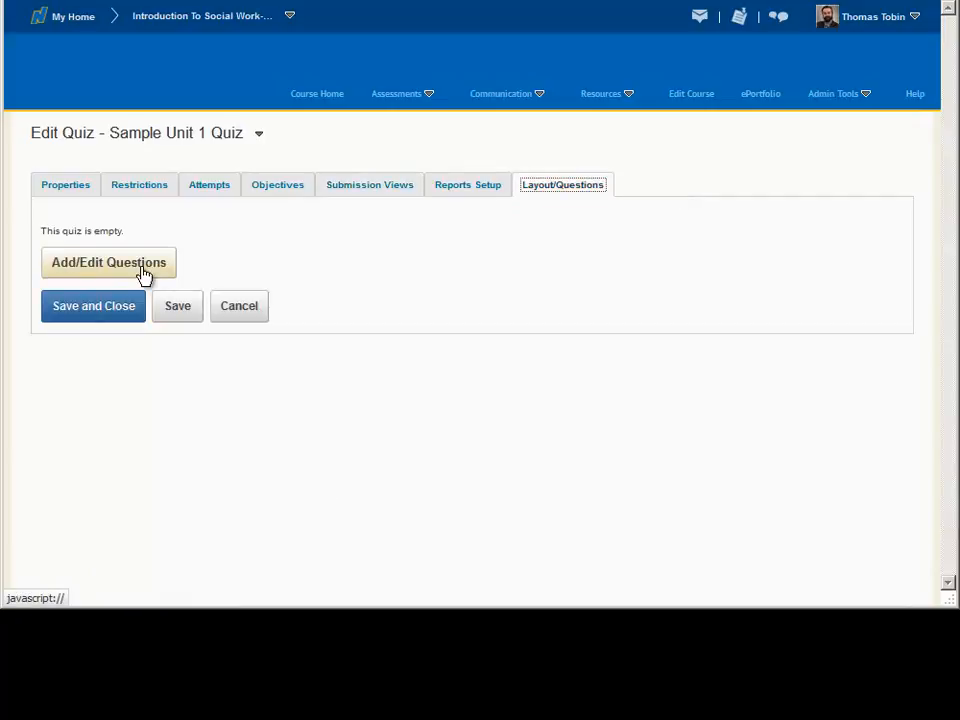
pyautogui.click(143, 275)
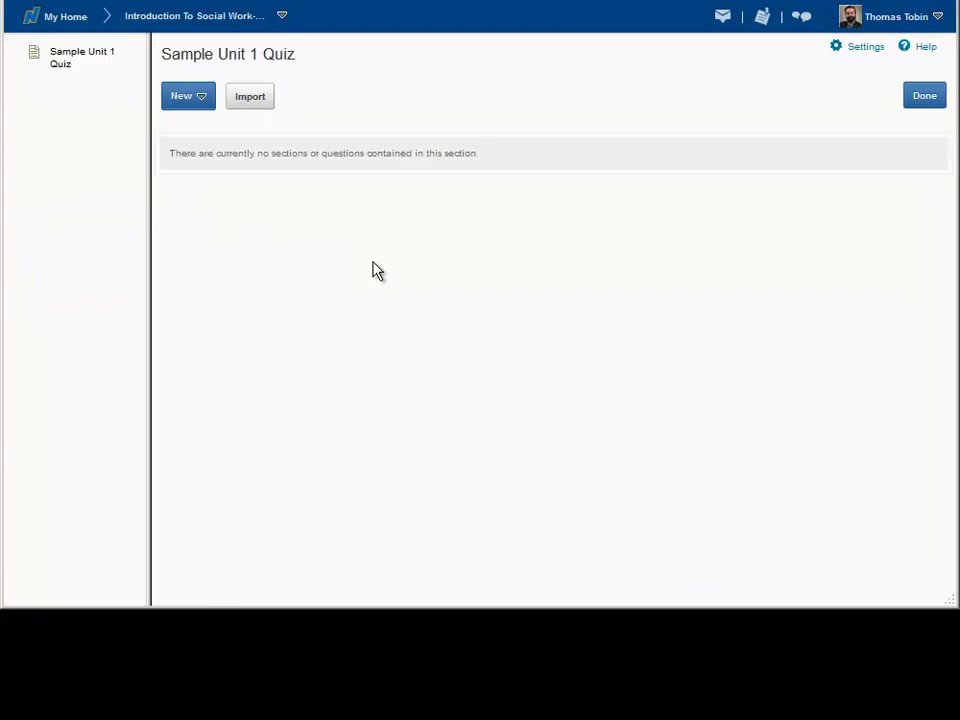
# Step: Start a new multiple choice question without a title, worth 4 points, keeping its difficulty at 1
pyautogui.click(204, 102)
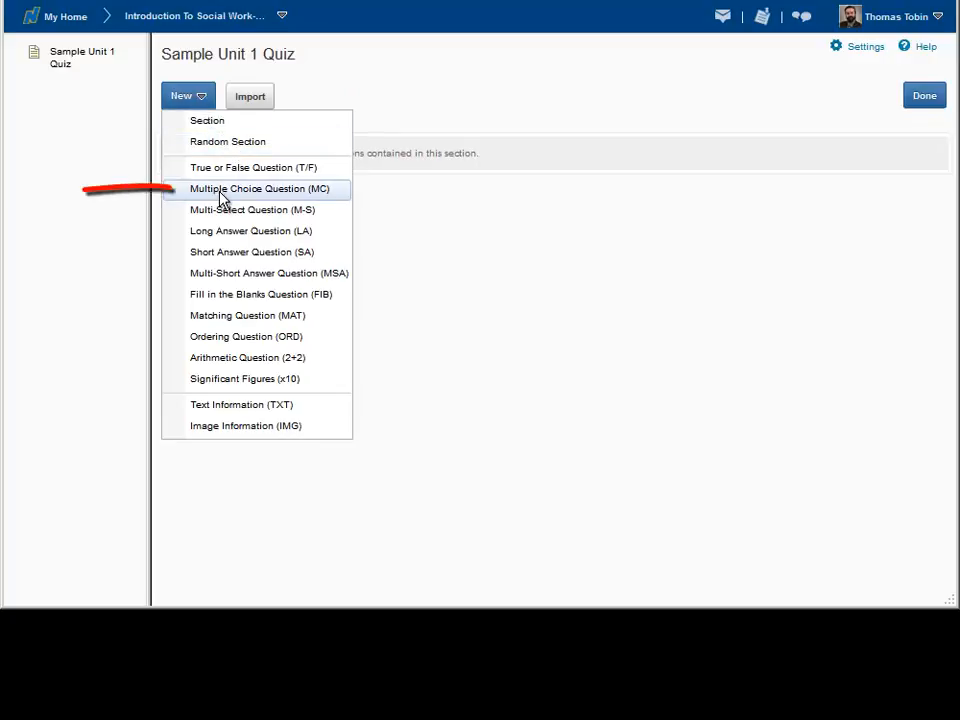
pyautogui.click(222, 189)
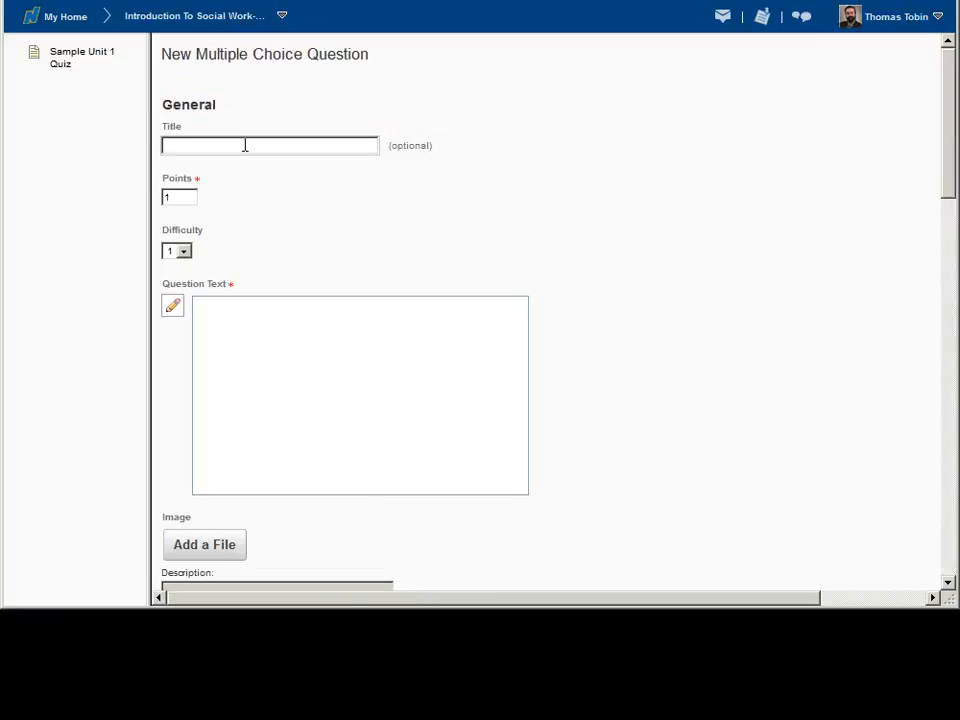
pyautogui.press('Tab')
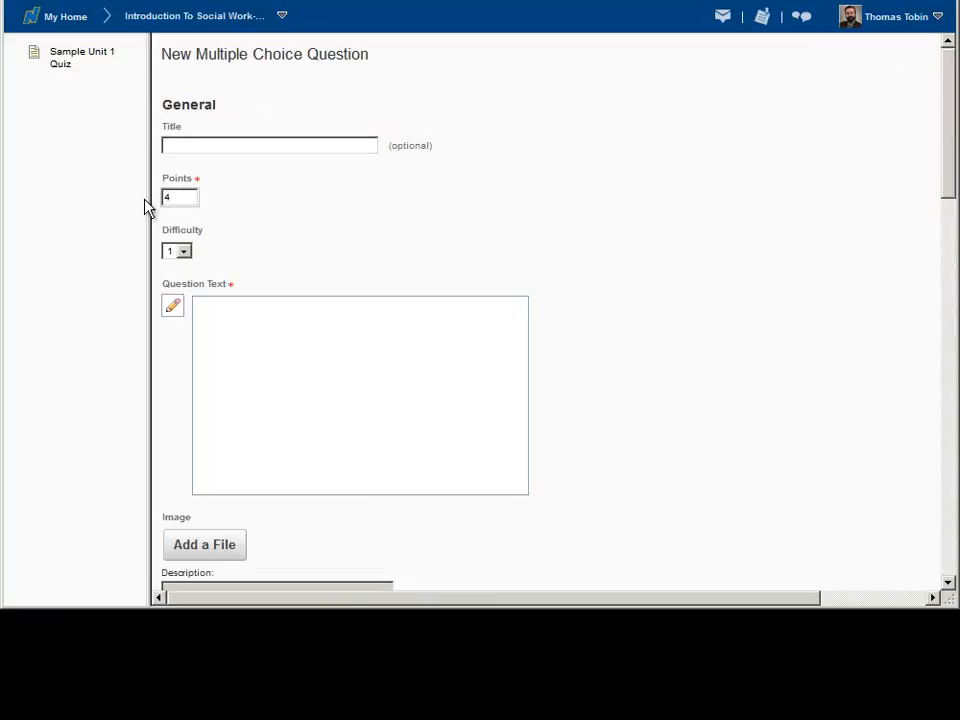
pyautogui.click(184, 252)
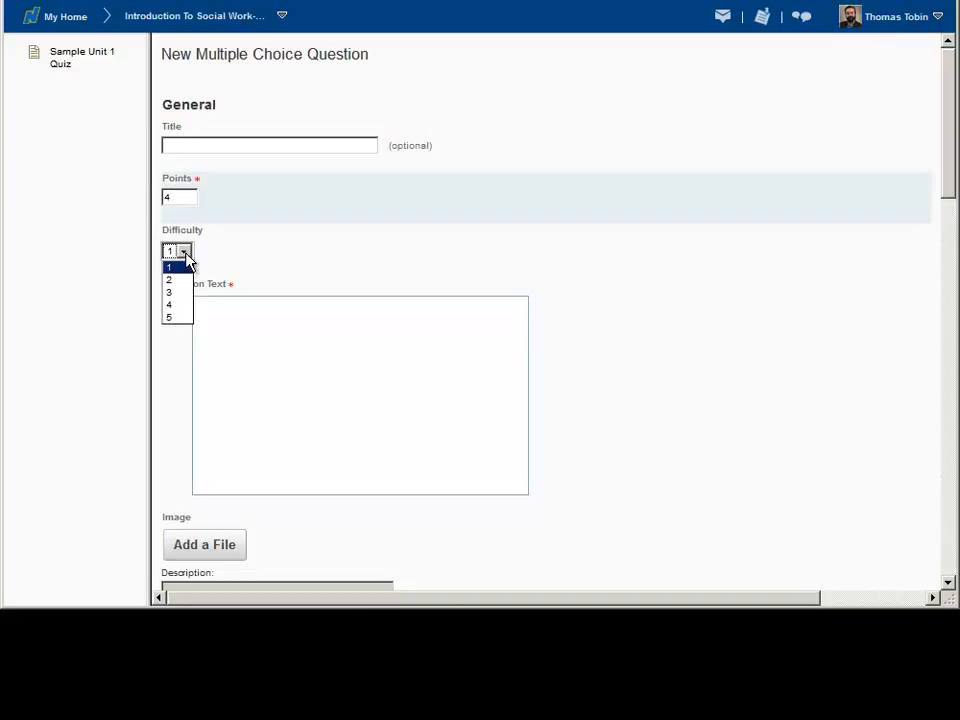
pyautogui.click(186, 258)
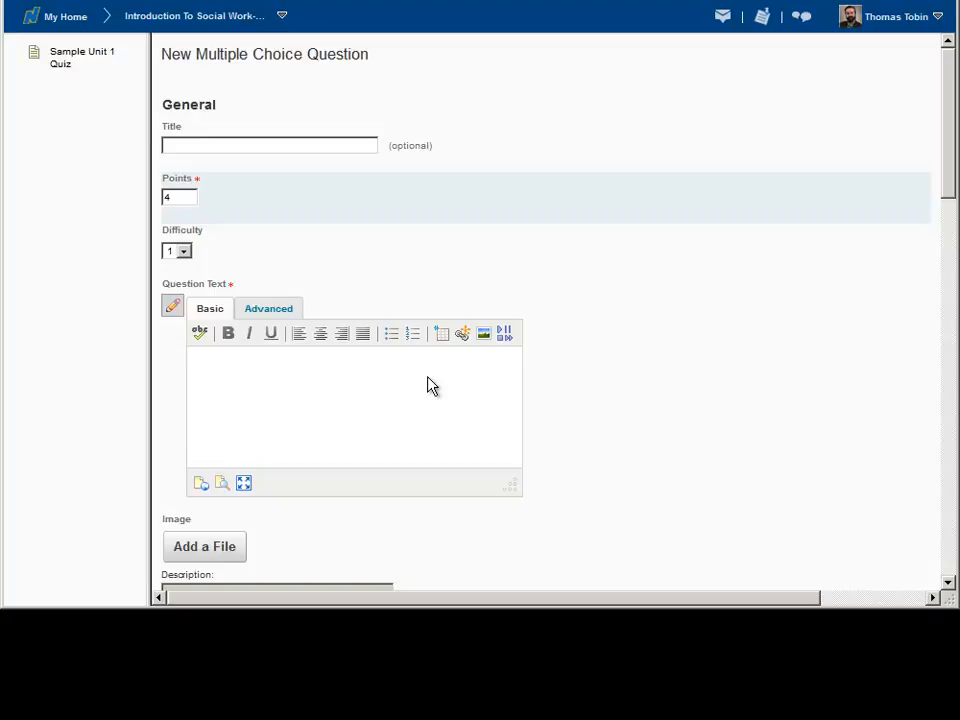
# Step: Enter the question text "What is a flavor of ice cream?"
pyautogui.write('What is a favor of ice cream?')
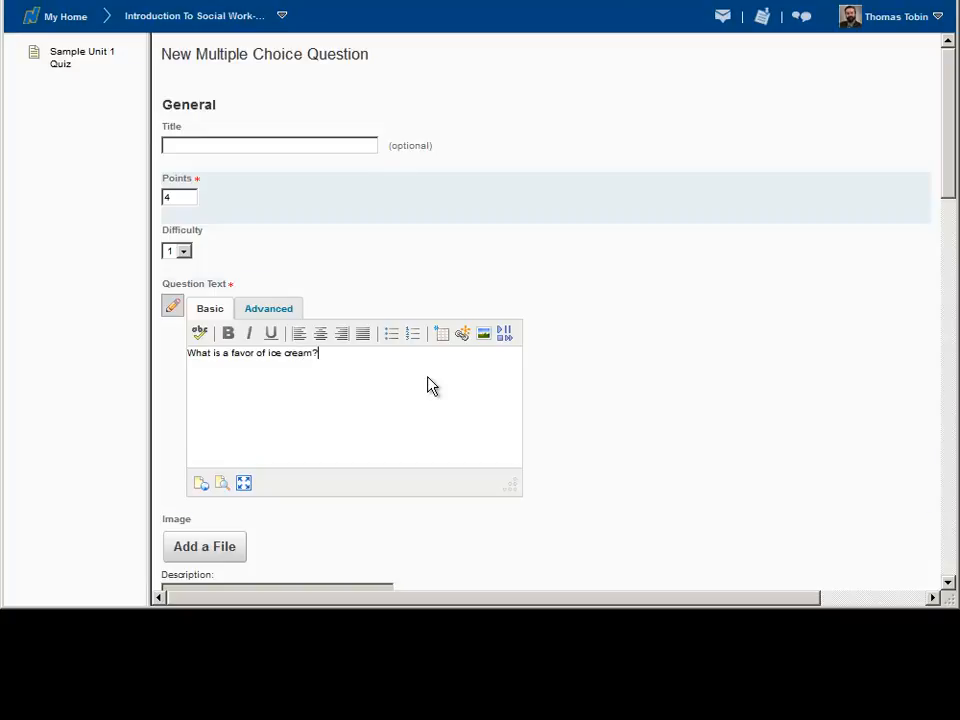
pyautogui.click(236, 353)
pyautogui.write('l')
# Step: Examine the enumeration choices and style settings for the question's answer options
pyautogui.scroll(-3, 636, 409)
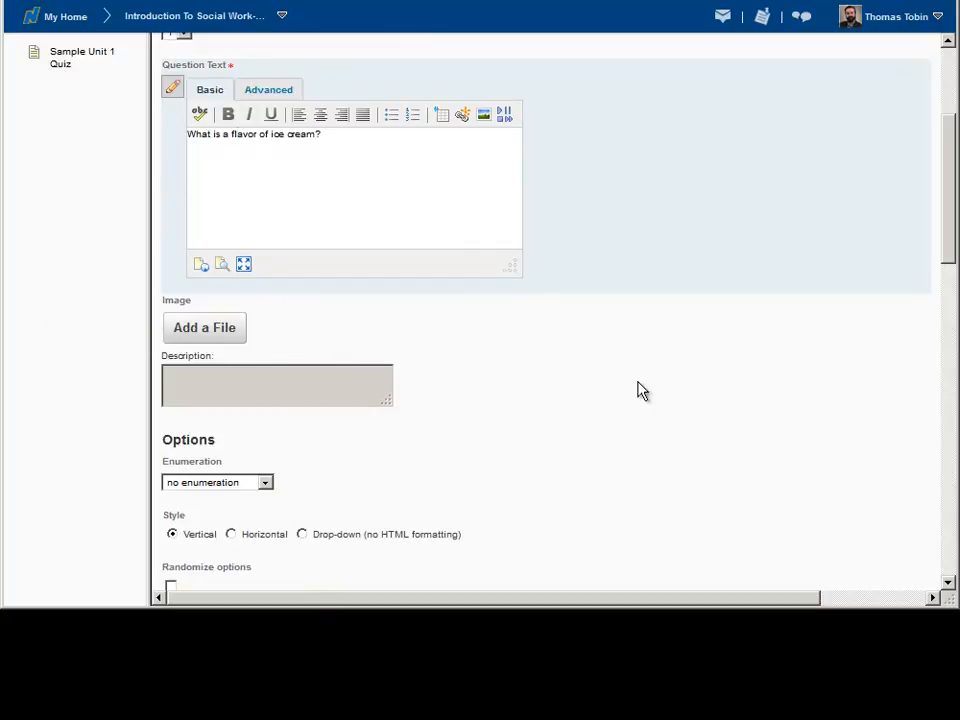
pyautogui.scroll(-4, 664, 375)
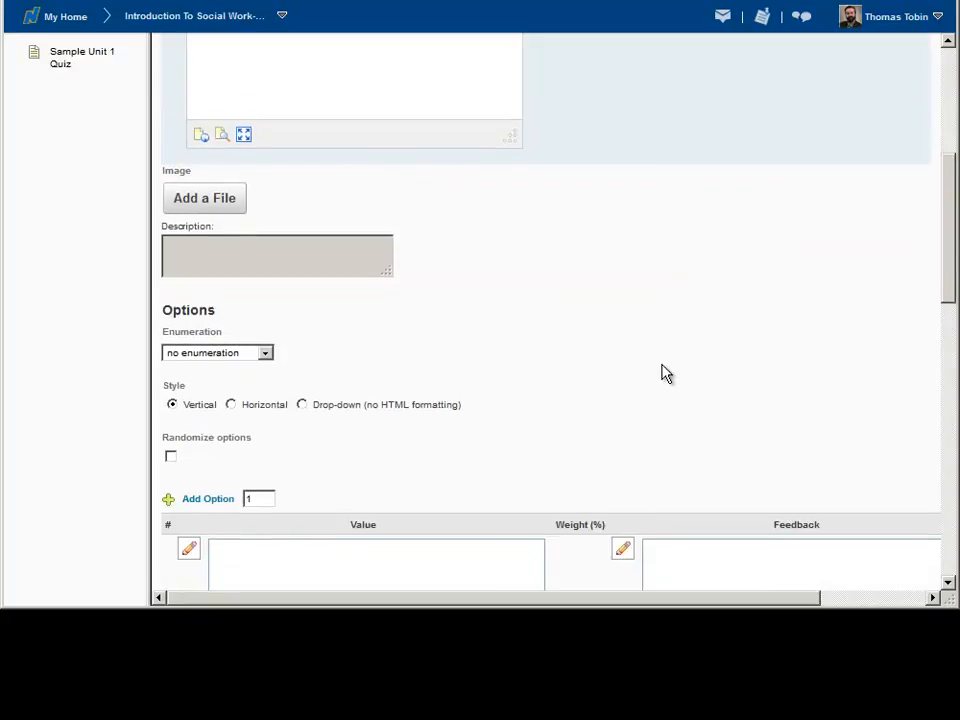
pyautogui.scroll(2, 664, 375)
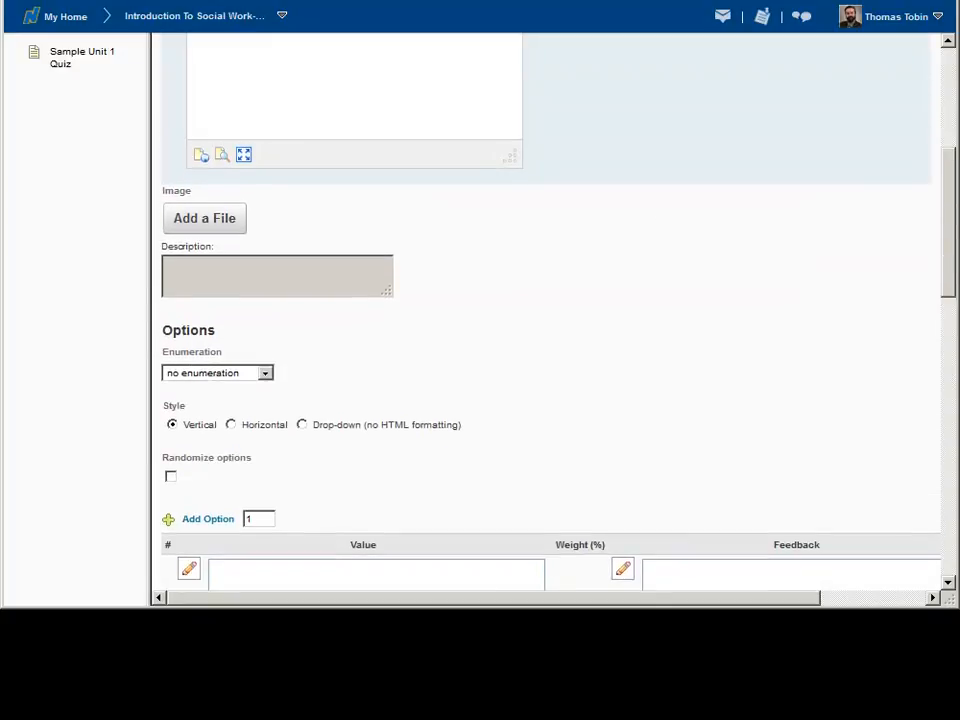
pyautogui.moveTo(949, 274); pyautogui.dragTo(951, 358)
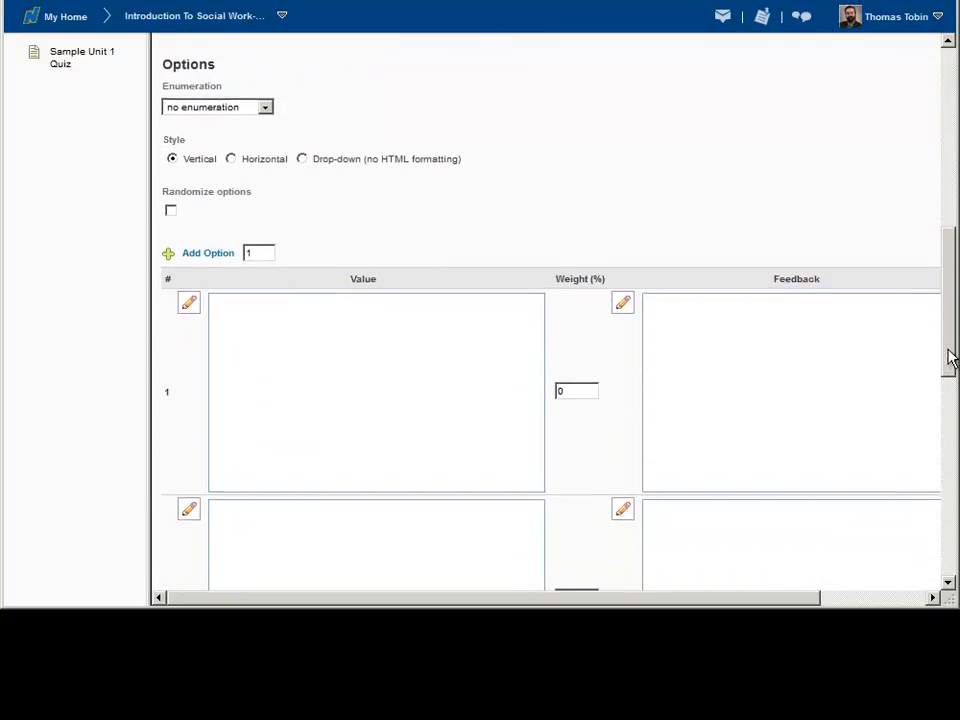
pyautogui.click(267, 106)
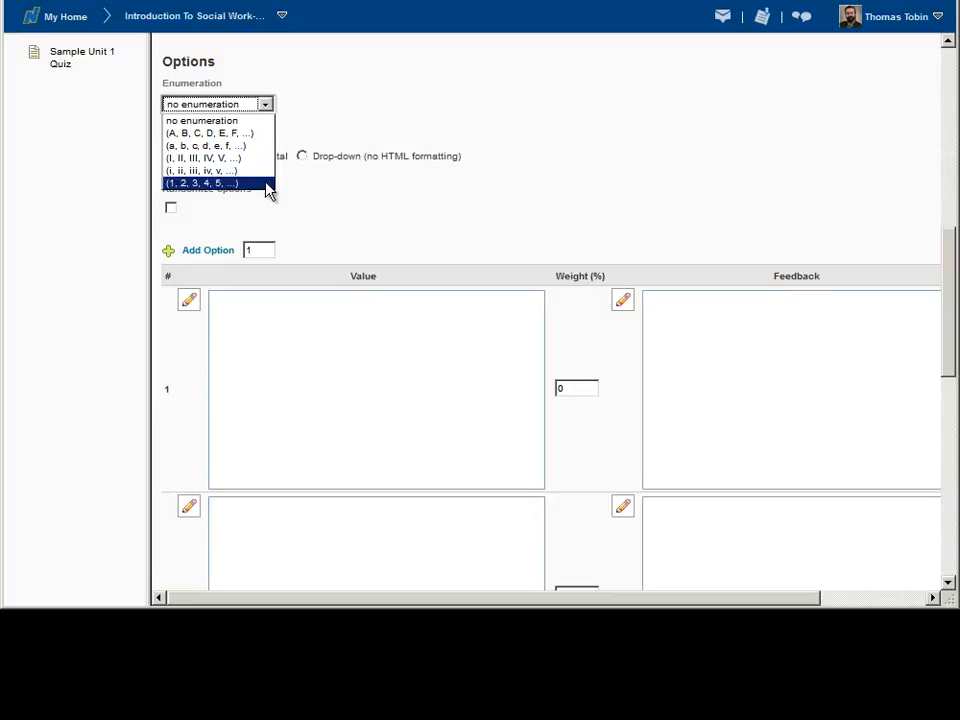
pyautogui.click(300, 111)
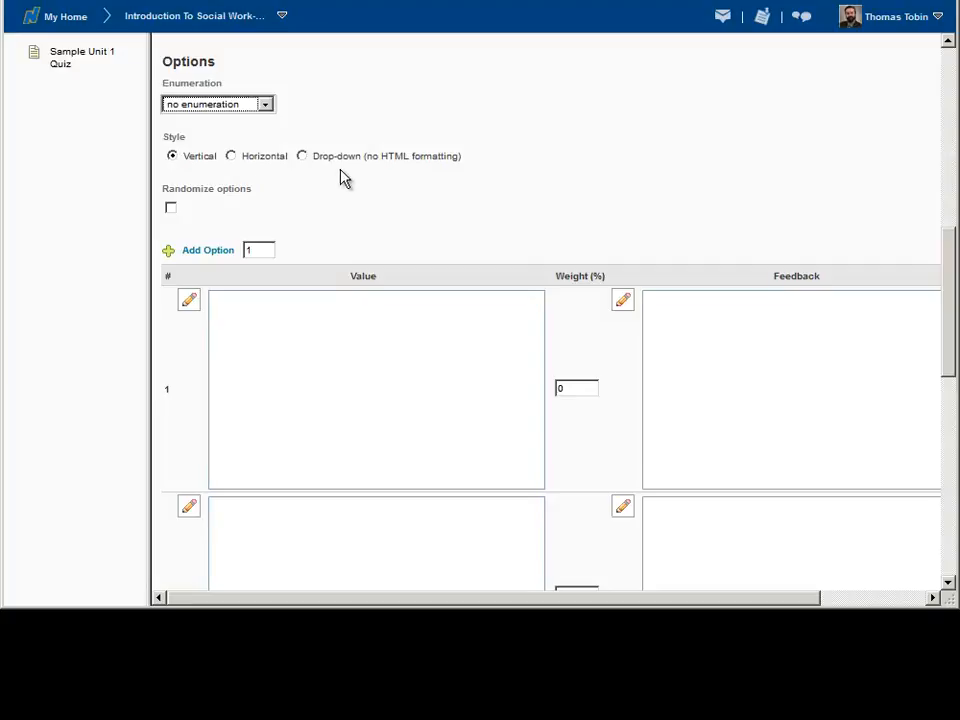
# Step: Fill in the four answer options as Vanilla, Gravel, Tar and Pickle
pyautogui.moveTo(951, 248); pyautogui.dragTo(951, 290)
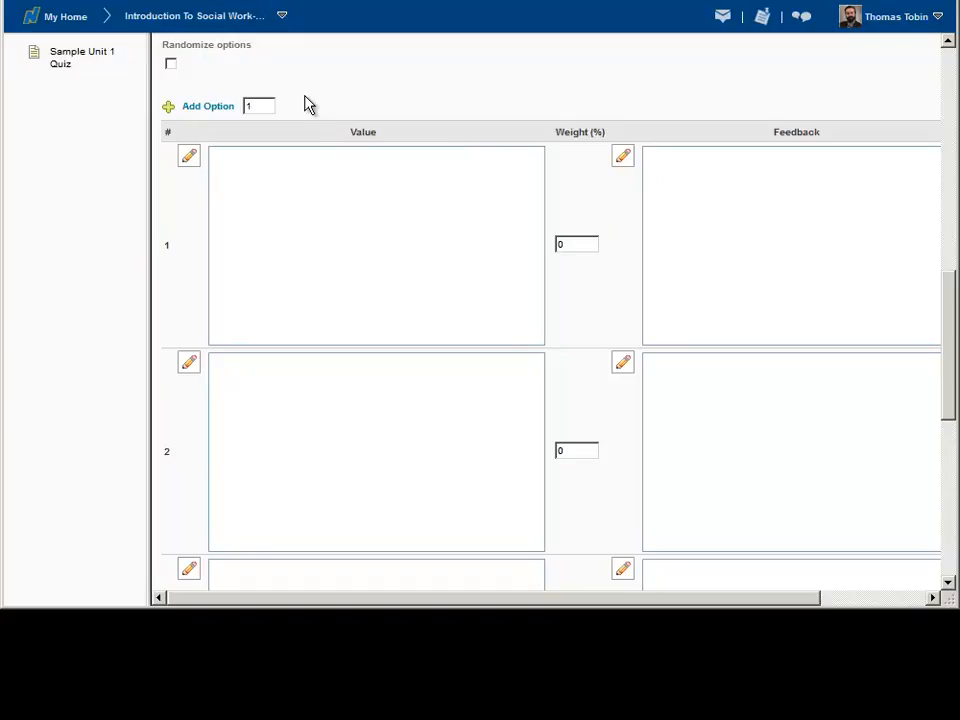
pyautogui.click(364, 236)
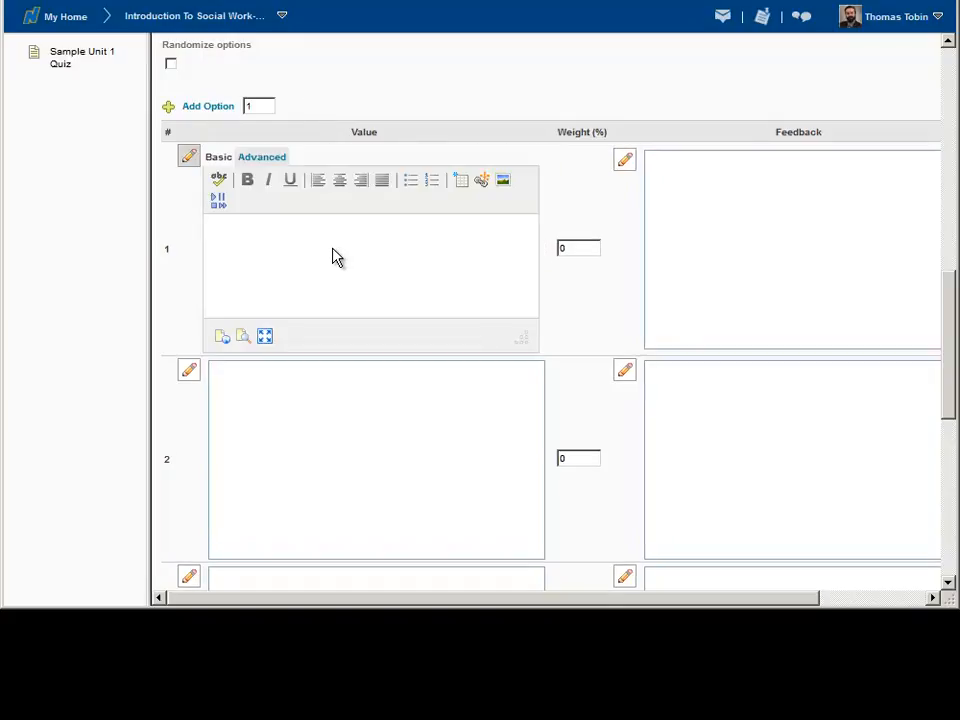
pyautogui.write('Vanilla')
pyautogui.click(448, 450)
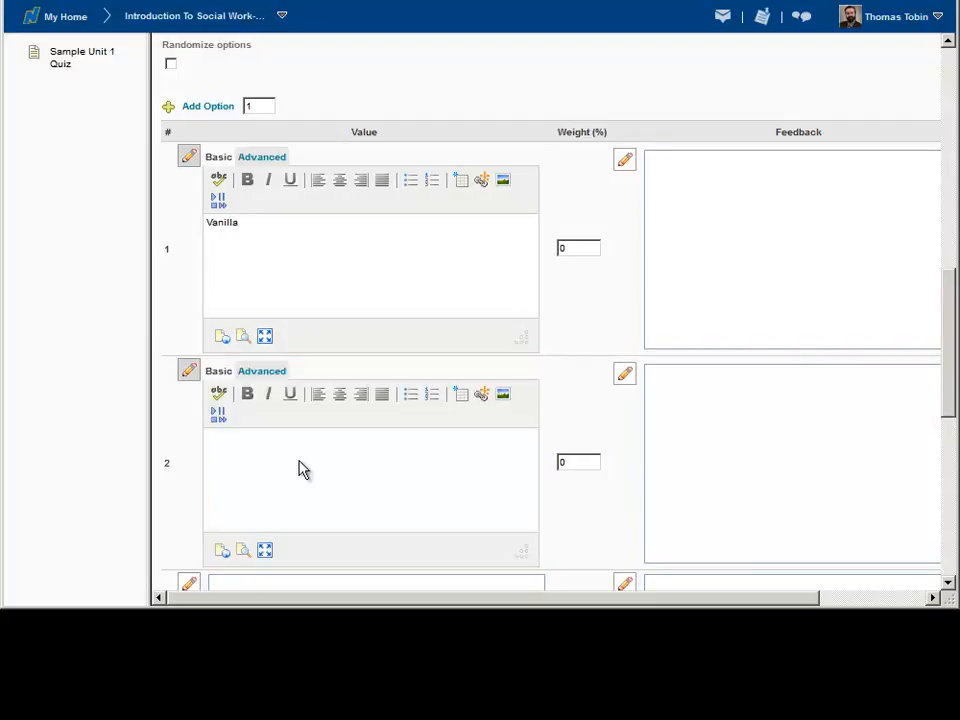
pyautogui.write('Gravel')
pyautogui.scroll(-5, 303, 470)
pyautogui.click(306, 238)
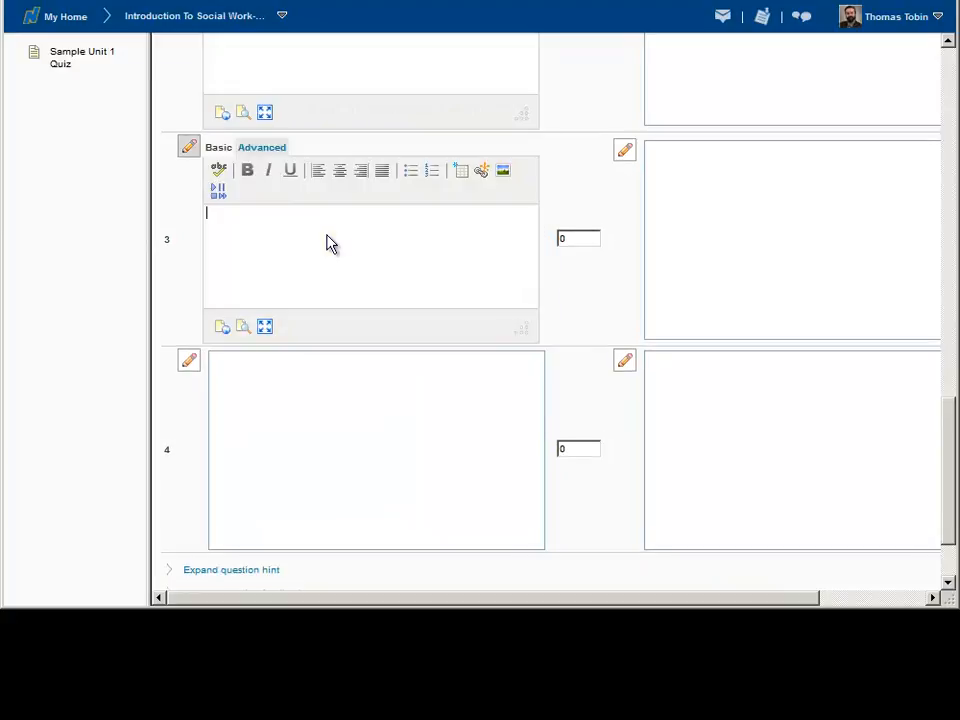
pyautogui.write('Tar')
pyautogui.click(287, 453)
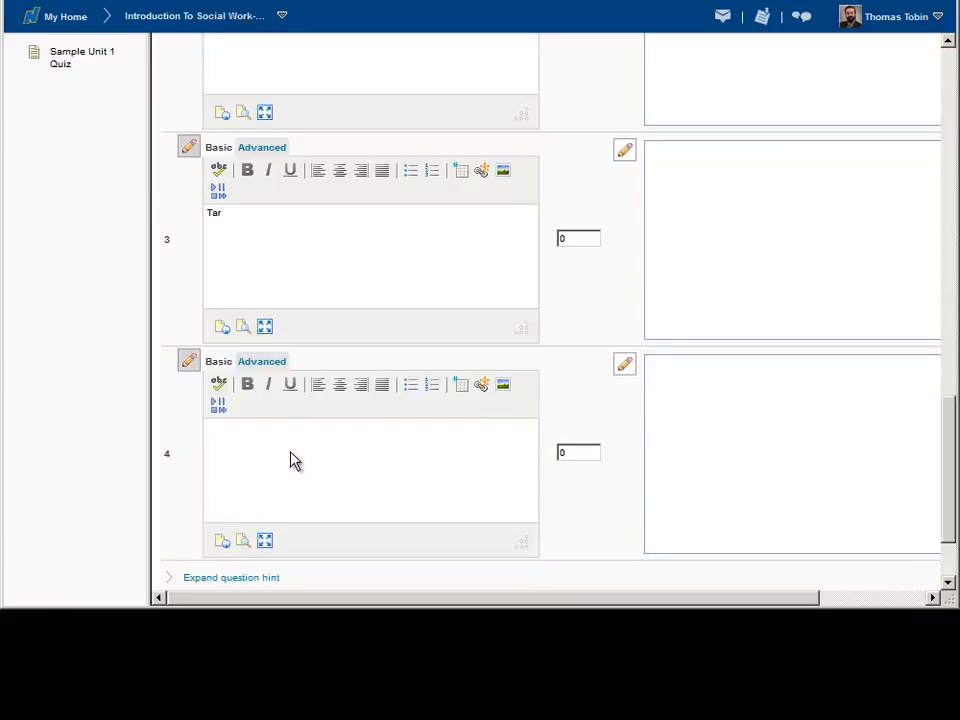
pyautogui.write('Pickle')
# Step: Give the Vanilla option the feedback "This idefinitely a flavor of ice cream!" and a weight of 100%
pyautogui.moveTo(951, 496)
pyautogui.mouseDown()
pyautogui.moveTo(951, 375)
pyautogui.moveTo(951, 388)
pyautogui.mouseUp()
pyautogui.click(745, 248)
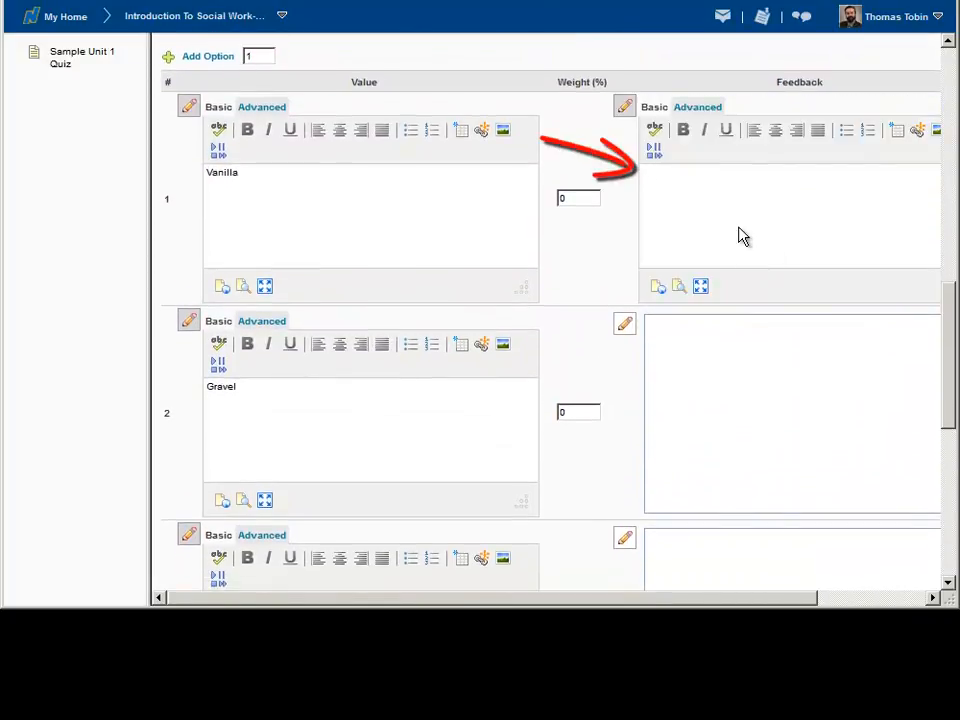
pyautogui.write('This idefinitely a')
pyautogui.write(' flavor of ice cream!')
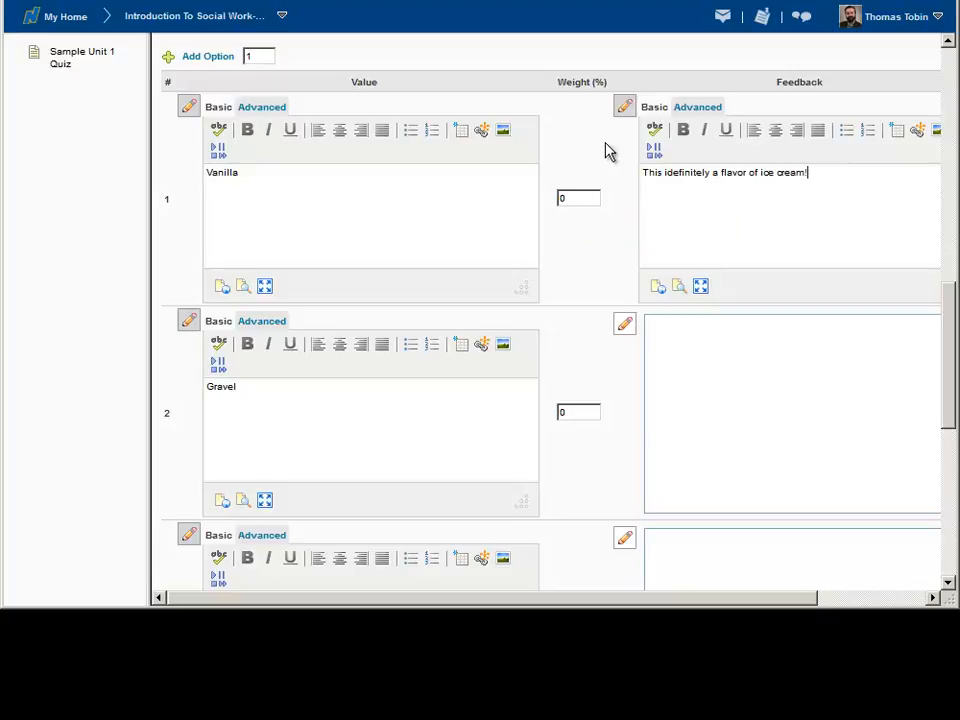
pyautogui.doubleClick(570, 199)
pyautogui.write('100')
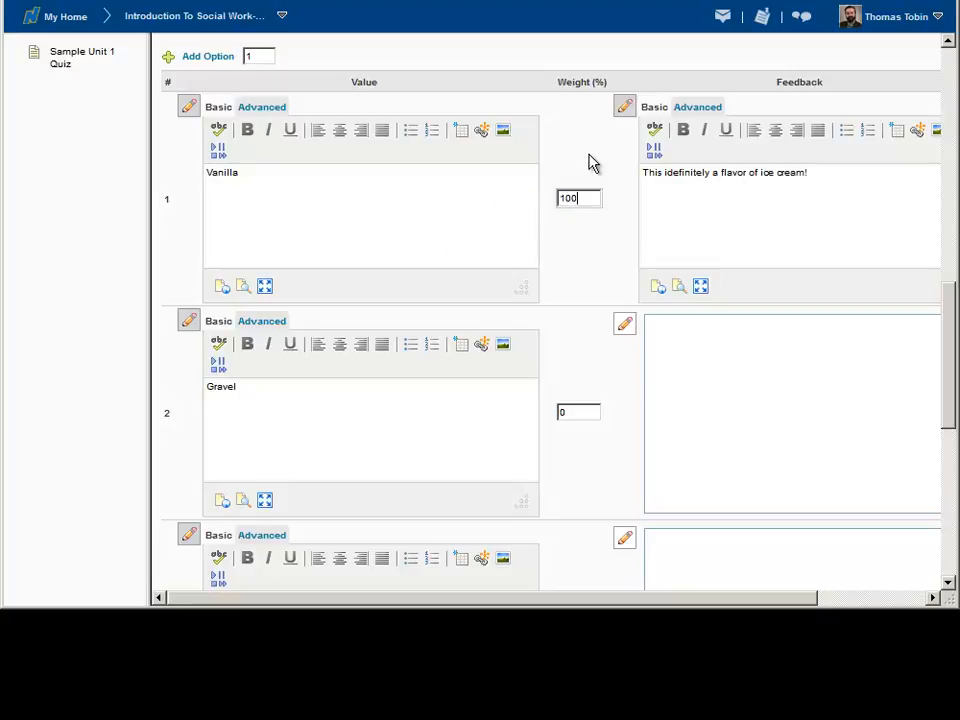
# Step: Set the weight of the Pickle answer option to 50%
pyautogui.scroll(-2, 585, 326)
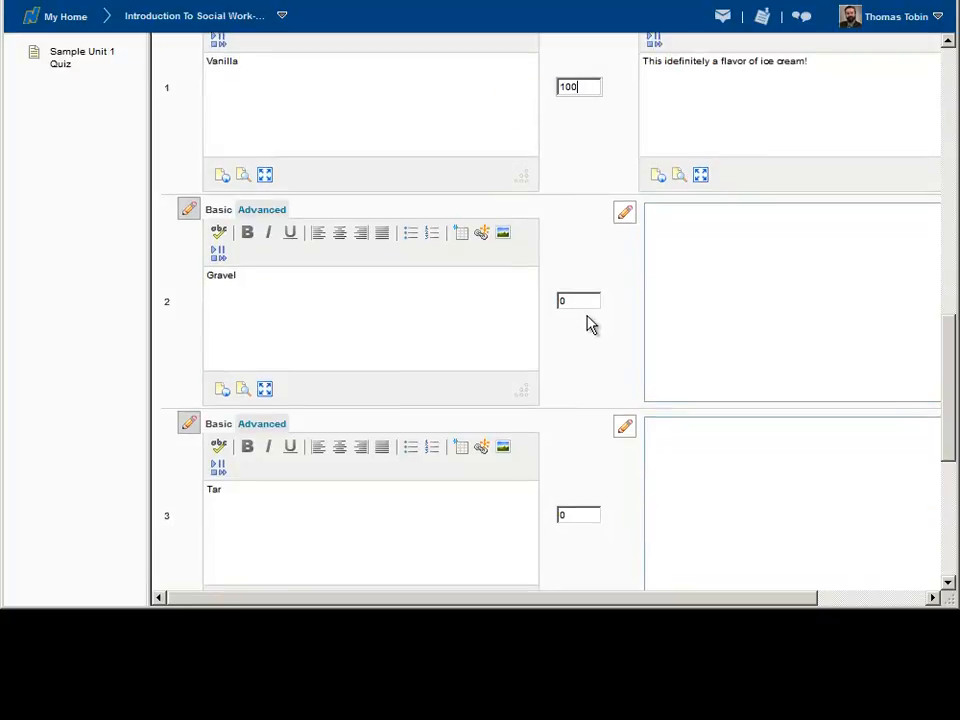
pyautogui.scroll(-3, 587, 322)
pyautogui.scroll(-4, 588, 375)
pyautogui.doubleClick(576, 402)
pyautogui.write('50')
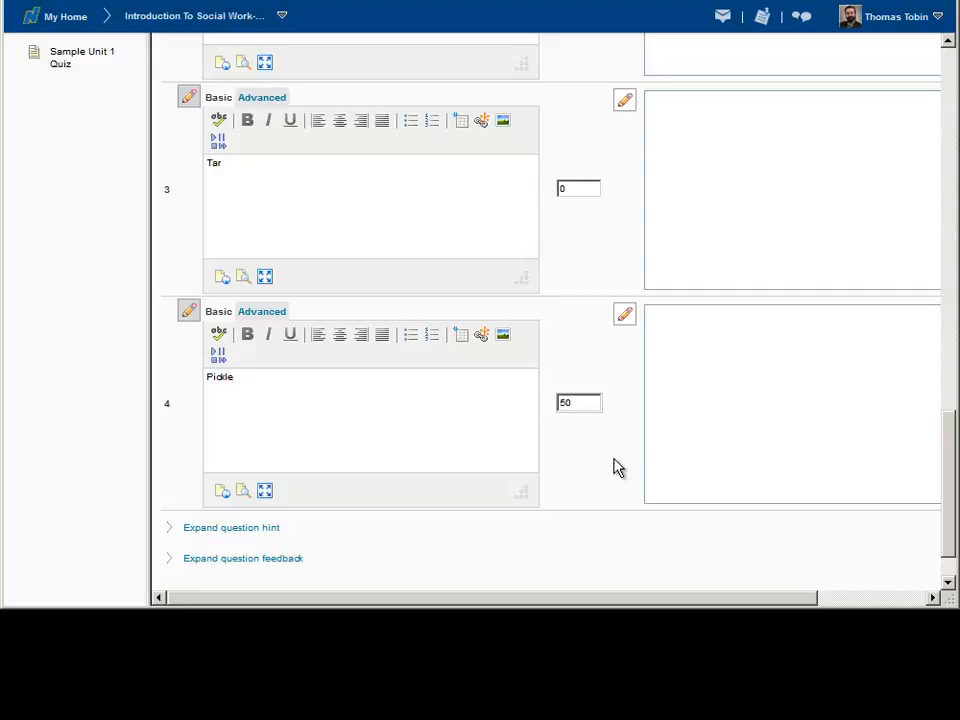
# Step: Expand the question hint and question feedback sections below the answer options to view their fields
pyautogui.moveTo(953, 484); pyautogui.dragTo(950, 518)
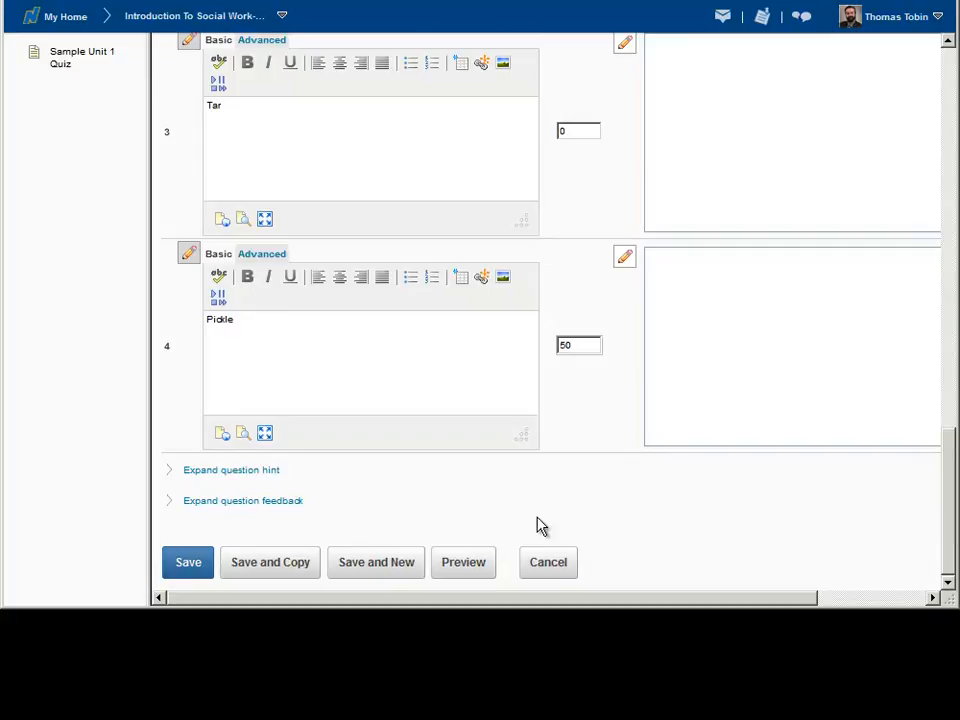
pyautogui.click(235, 470)
pyautogui.moveTo(955, 455); pyautogui.dragTo(945, 544)
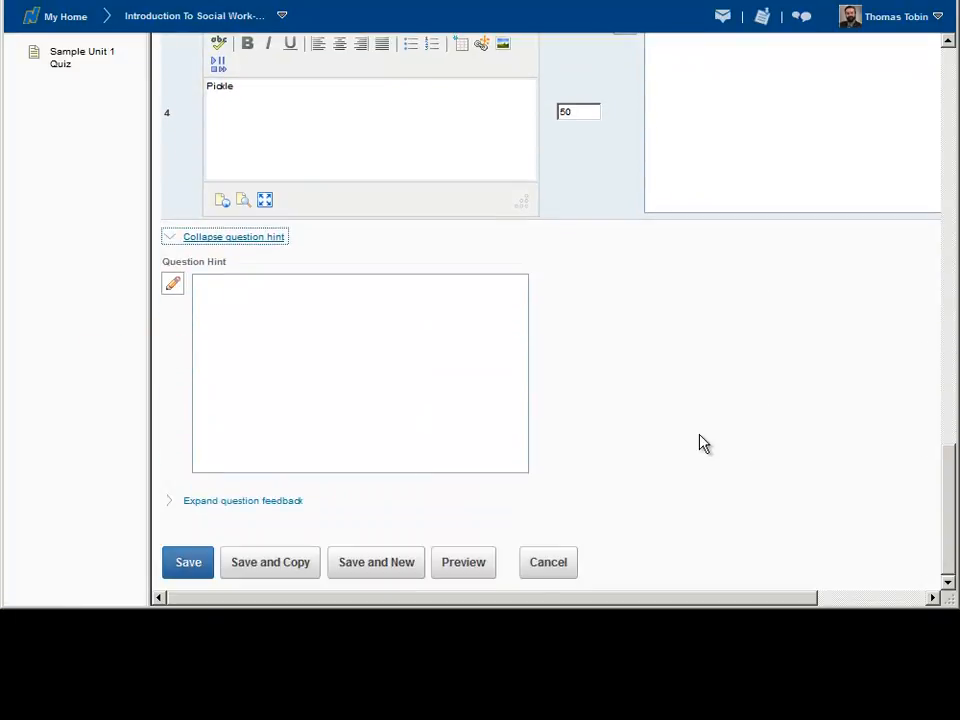
pyautogui.click(281, 501)
pyautogui.moveTo(948, 445); pyautogui.dragTo(949, 521)
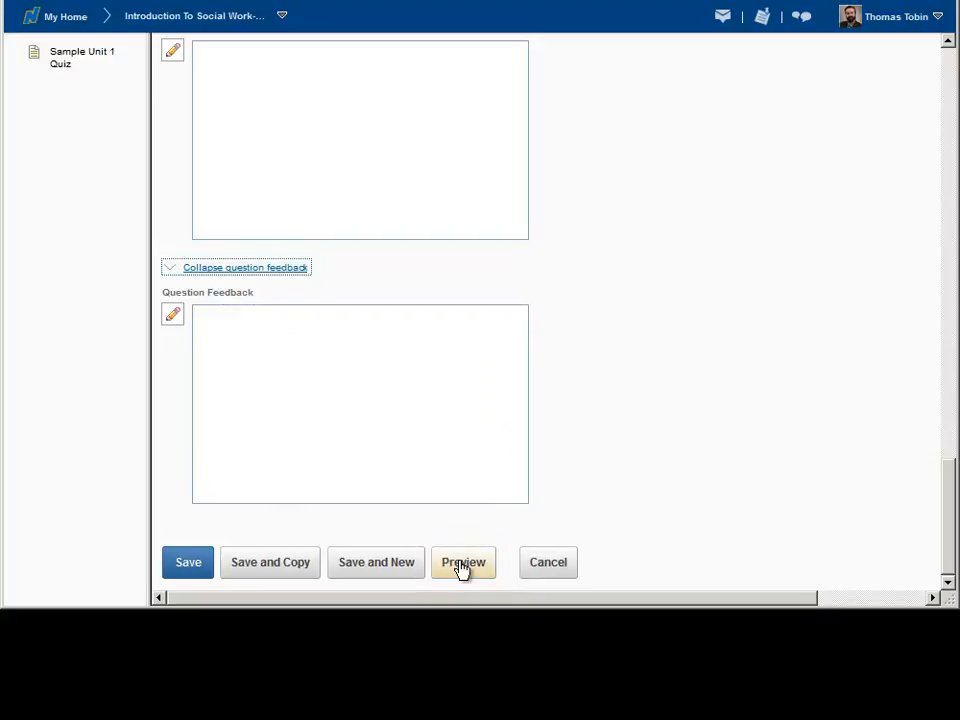
# Step: Save the ice cream question, finish adding questions, and save and close the Sample Unit 1 Quiz
pyautogui.click(191, 566)
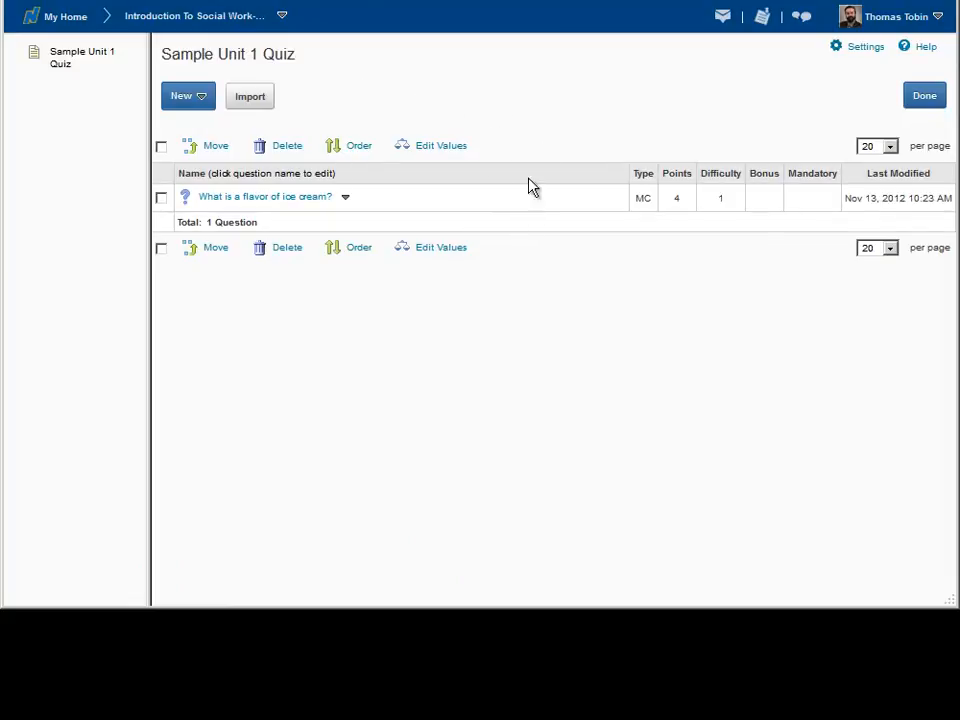
pyautogui.click(927, 103)
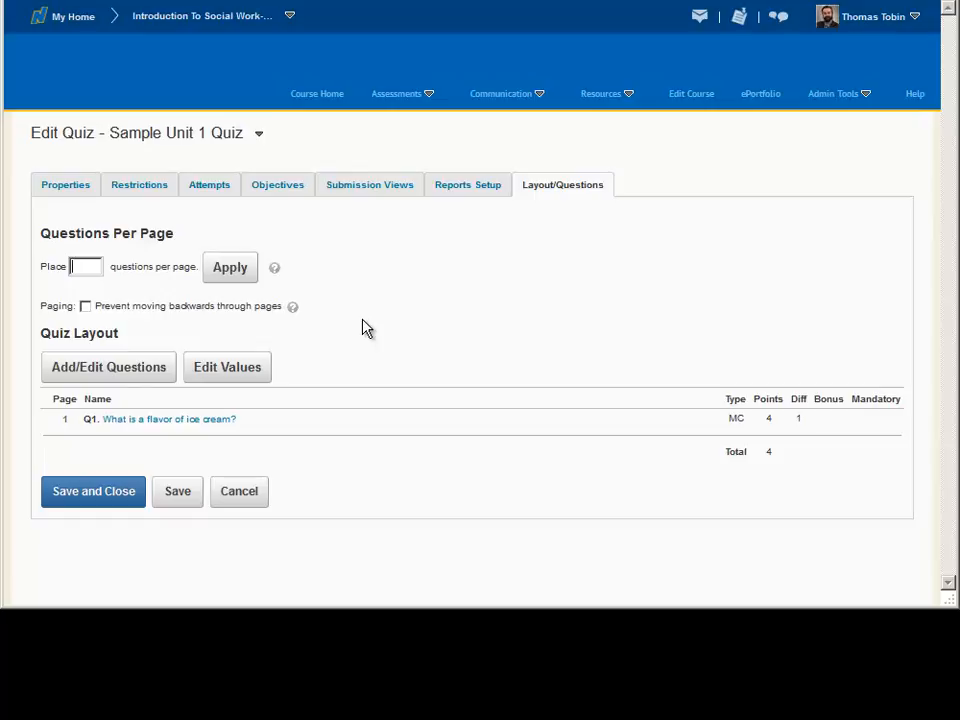
pyautogui.click(108, 497)
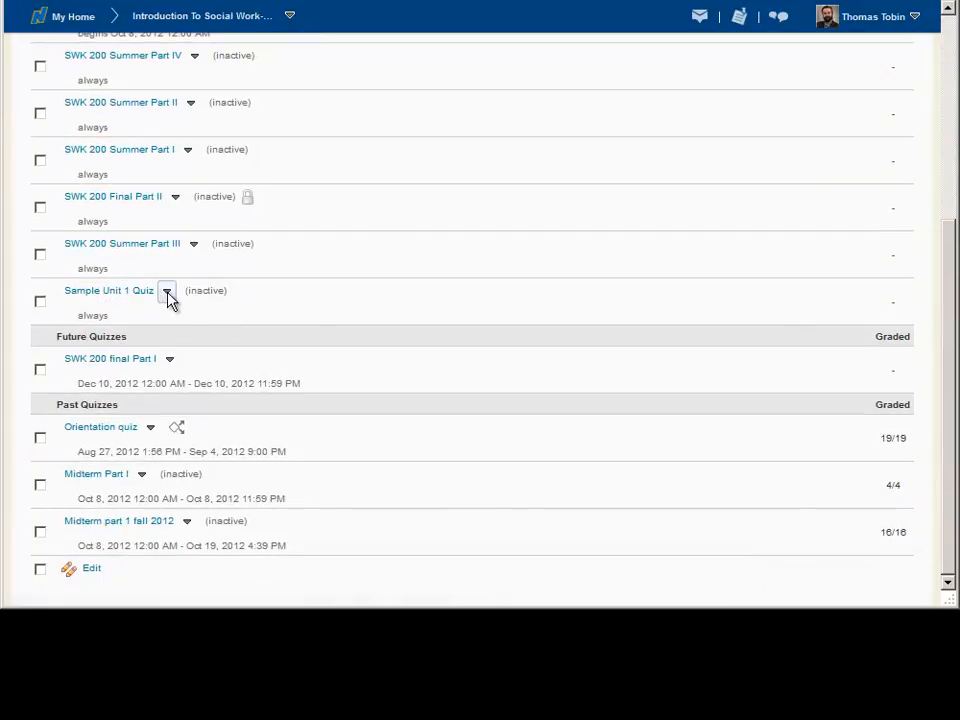
# Step: Preview the Sample Unit 1 Quiz from the quiz list and start the quiz attempt
pyautogui.click(167, 297)
pyautogui.click(204, 270)
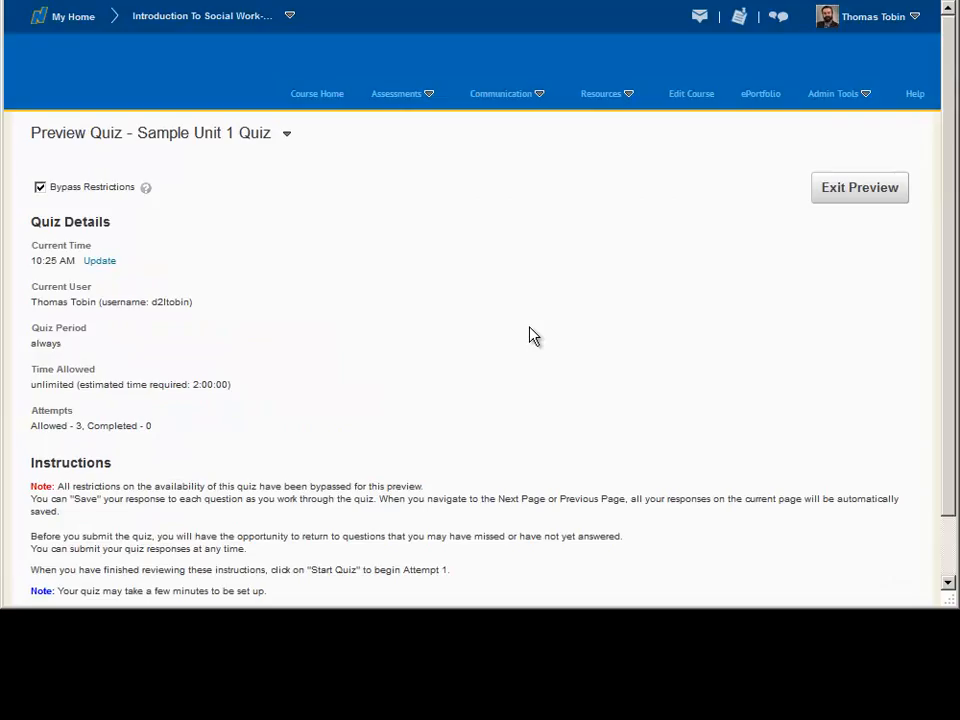
pyautogui.scroll(-2, 943, 364)
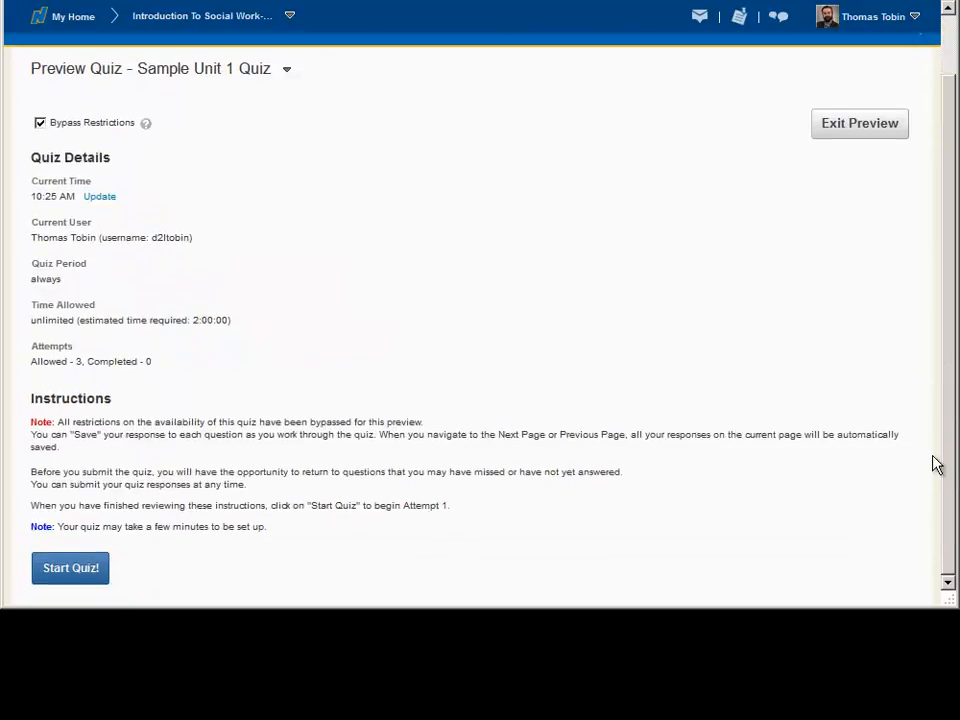
pyautogui.click(88, 572)
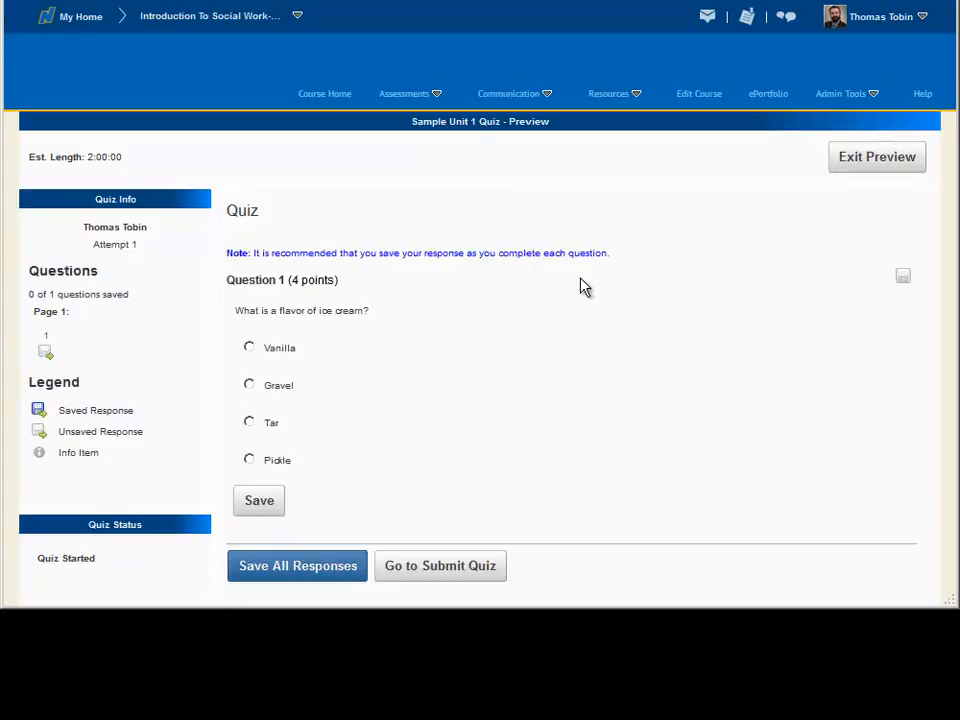
# Step: Answer Question 1 with Pickle, save the response, and save all responses to proceed to the submission confirmation
pyautogui.click(249, 459)
pyautogui.click(259, 502)
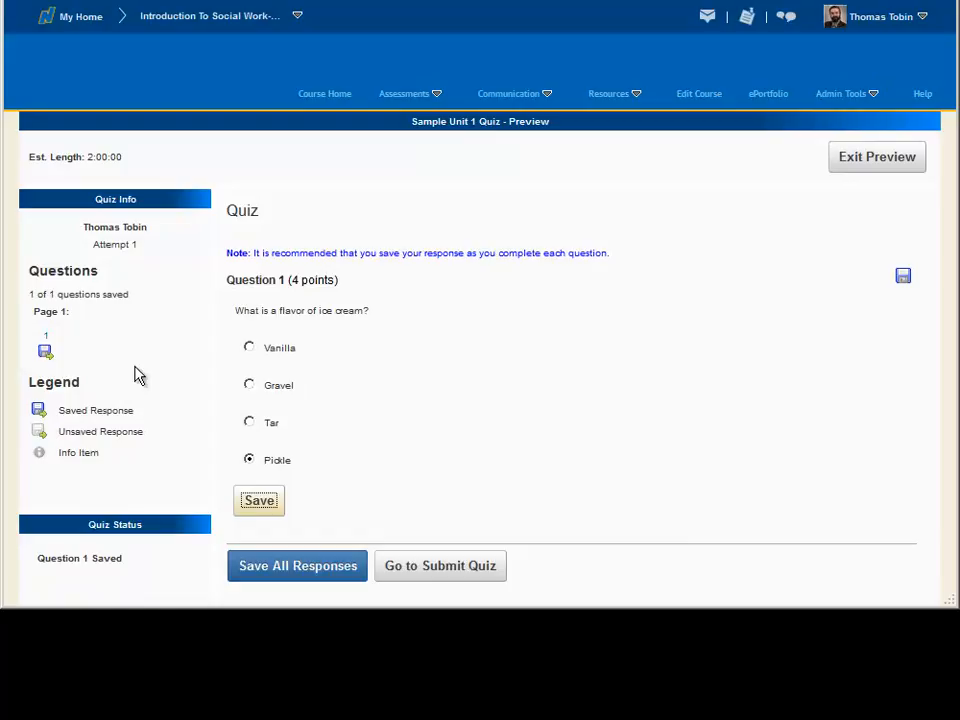
pyautogui.click(315, 560)
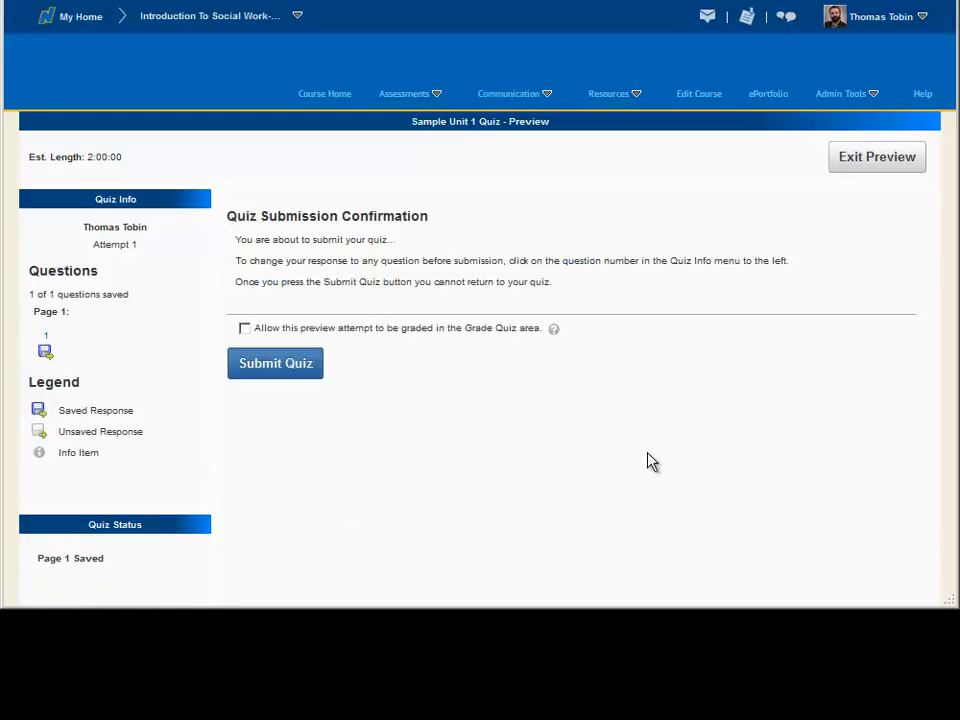